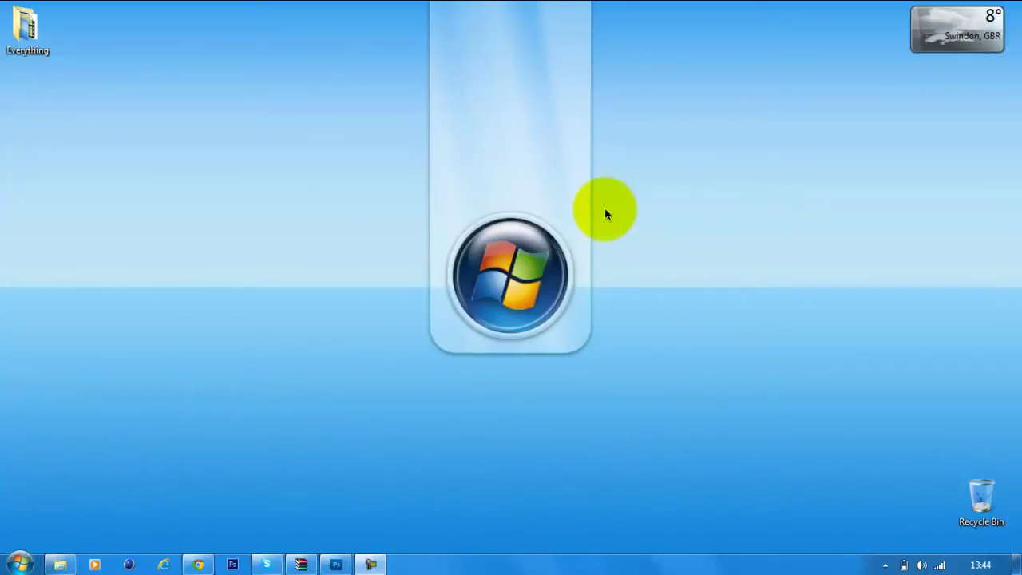
Bring Photoshop forward and browse the Open dialog to C: > Users > Home > Downloads.
mouse_move(362, 569)
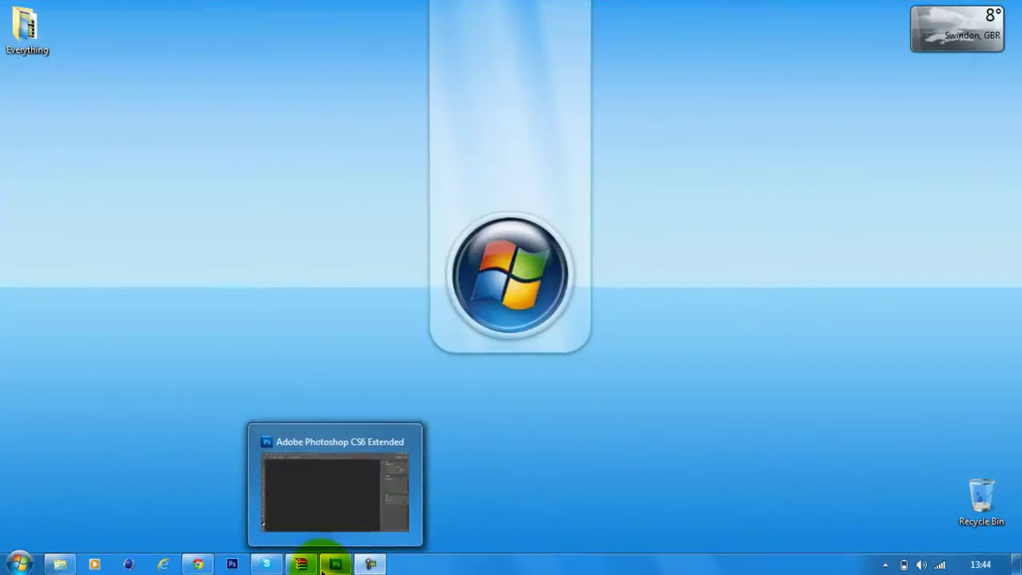
click(335, 496)
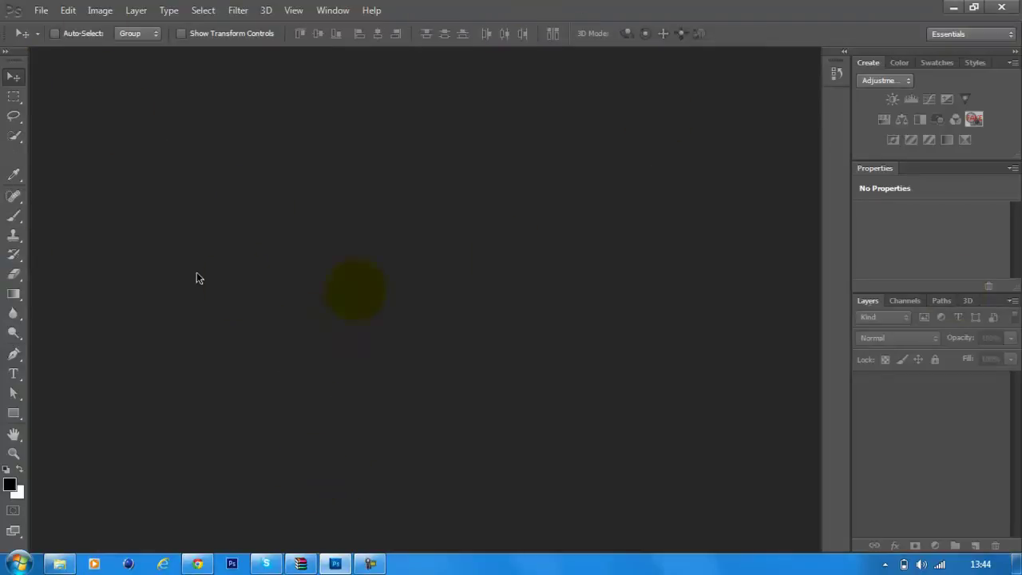
click(41, 11)
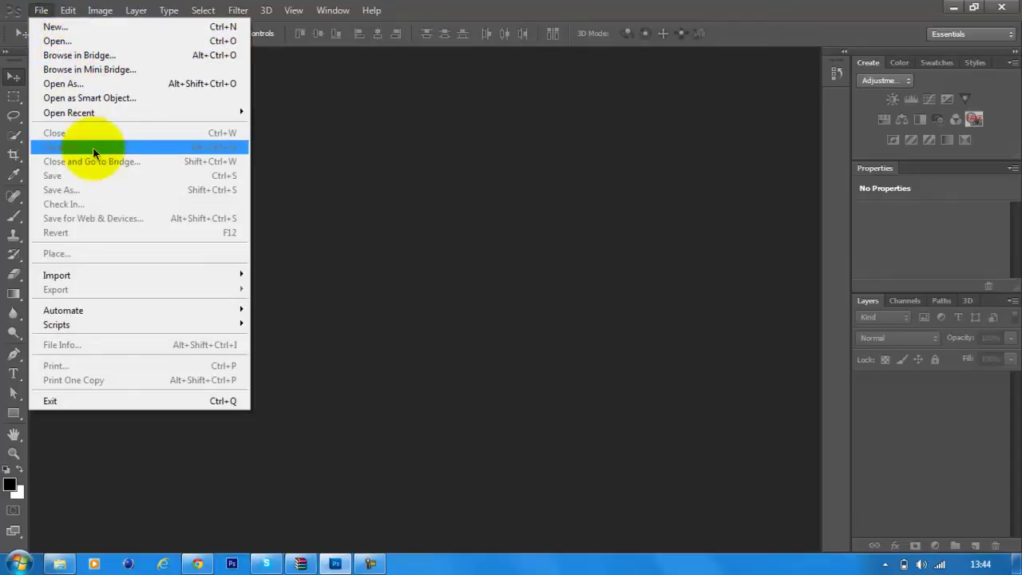
click(84, 42)
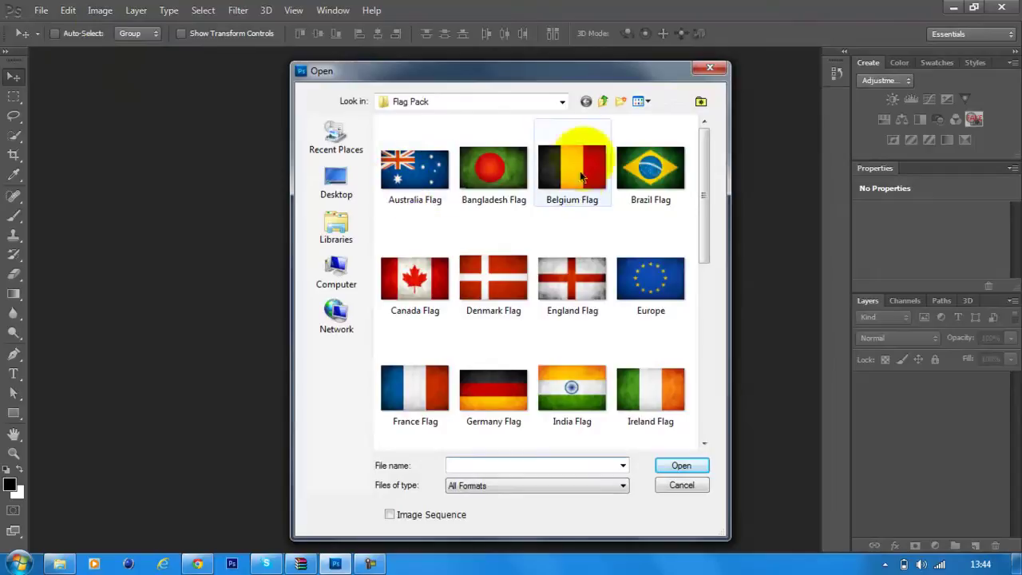
click(336, 273)
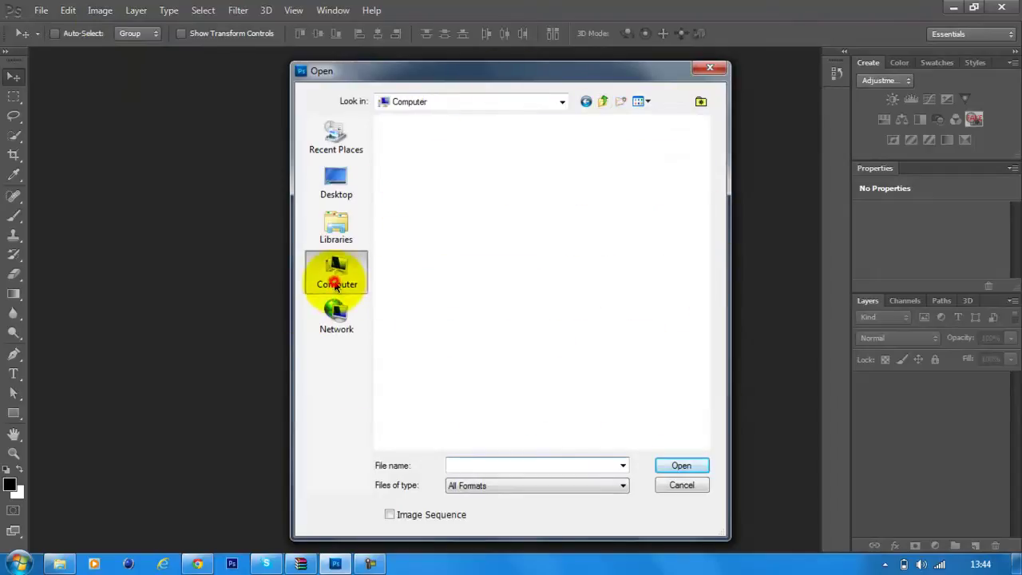
double_click(444, 149)
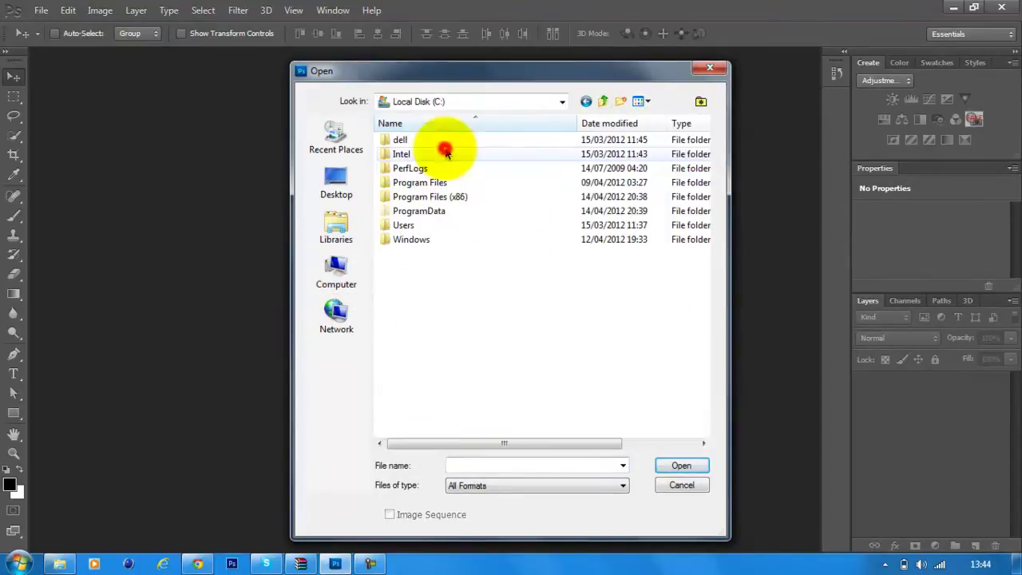
double_click(424, 225)
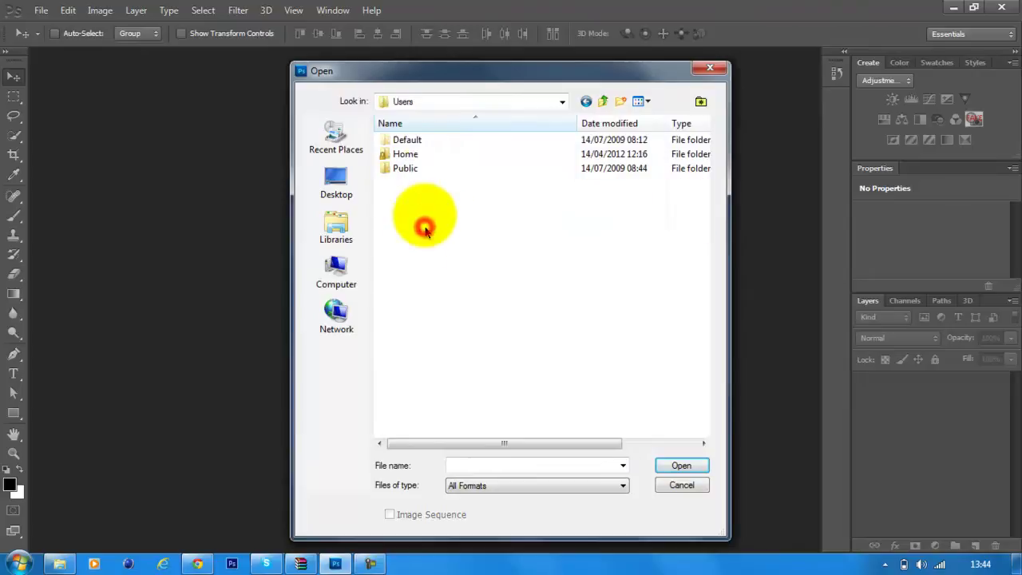
double_click(417, 154)
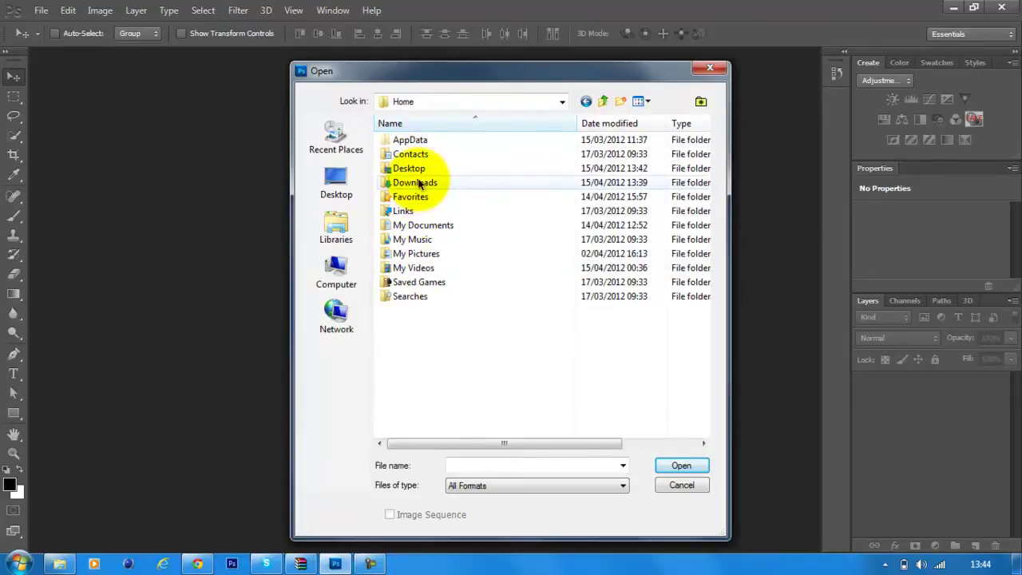
double_click(417, 182)
Scroll through the Downloads folder and open Template.psd.
scroll(607, 327, down, 5)
scroll(592, 330, down, 4)
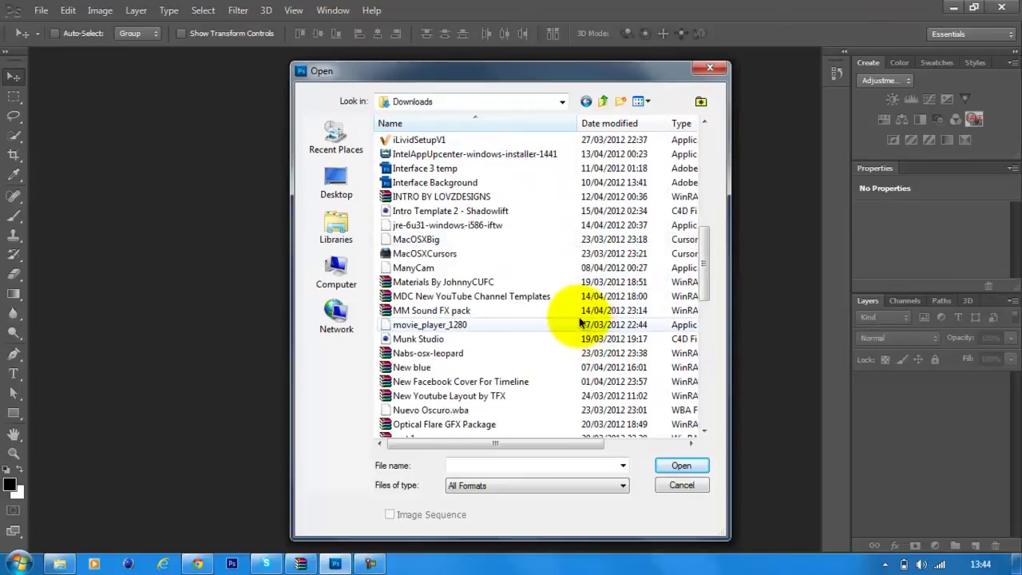
scroll(580, 322, down, 1)
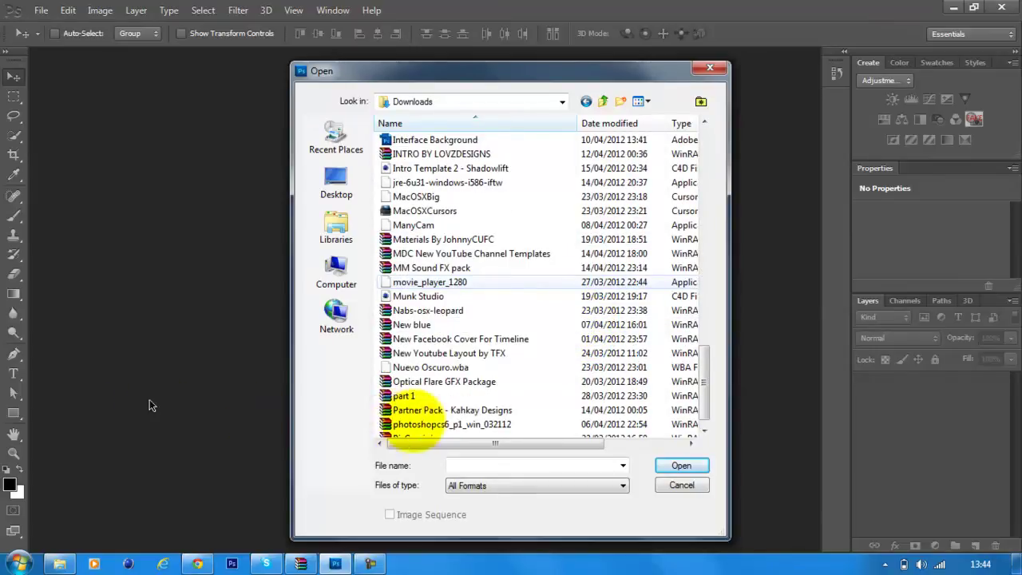
scroll(543, 347, down, 6)
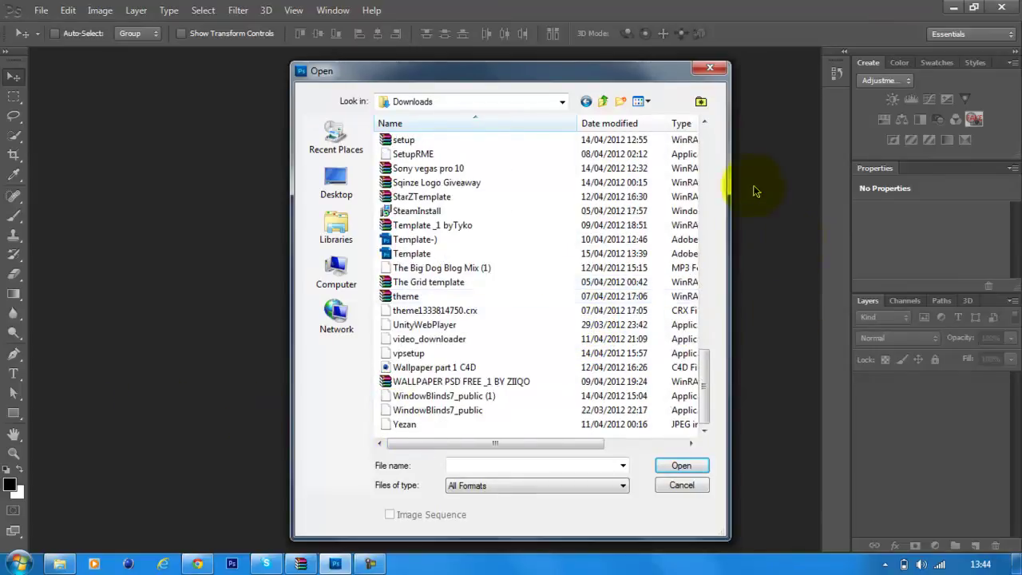
double_click(423, 253)
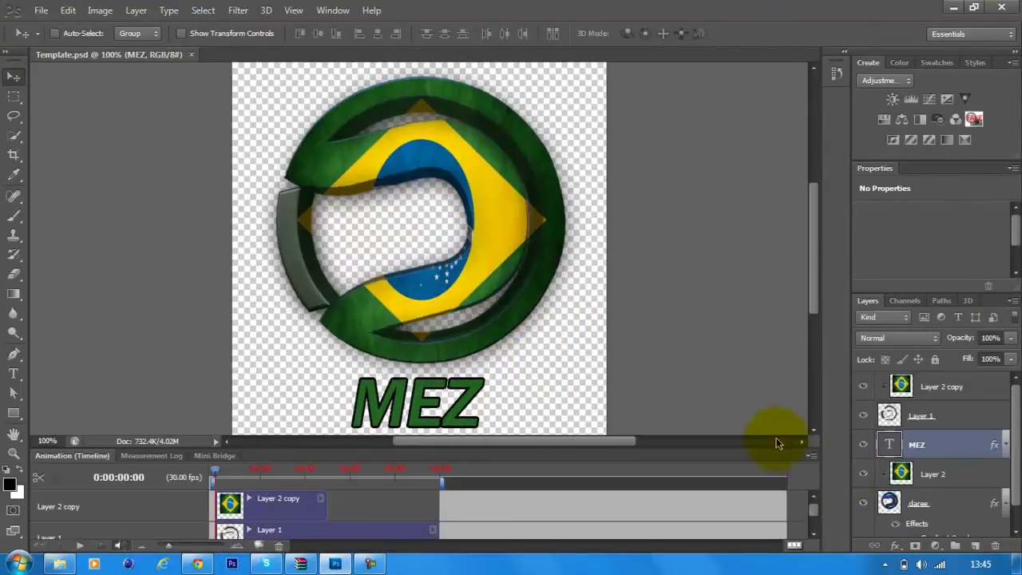
Close the Timeline panel group and delete the Layer 2 copy and Layer 2 flag layers.
click(810, 455)
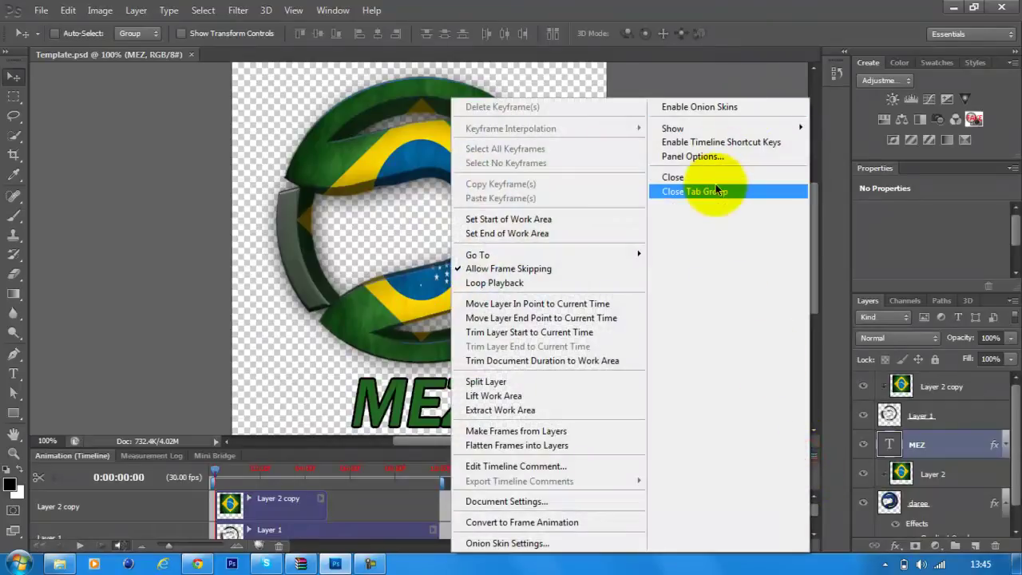
click(713, 192)
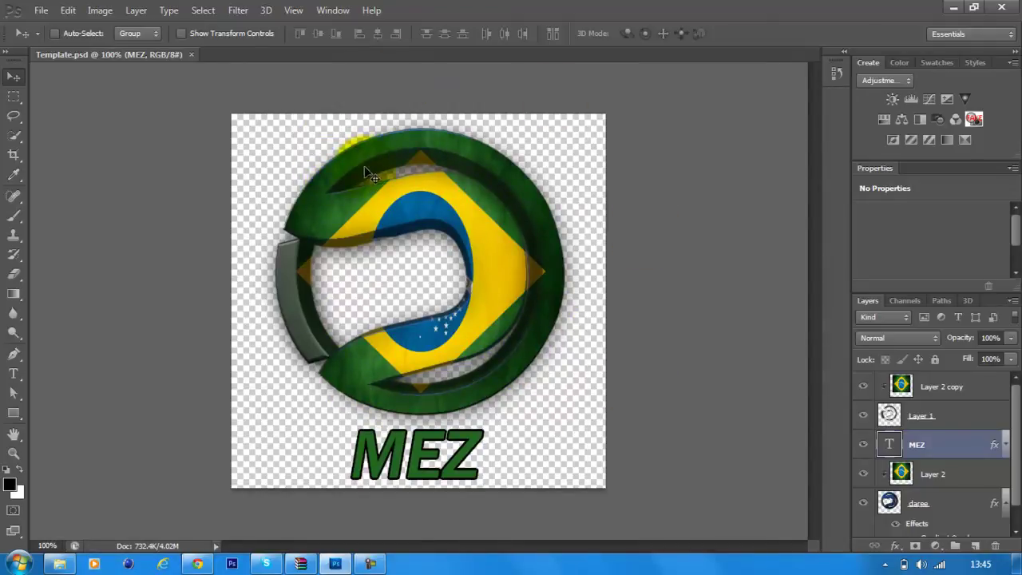
click(997, 394)
key(Delete)
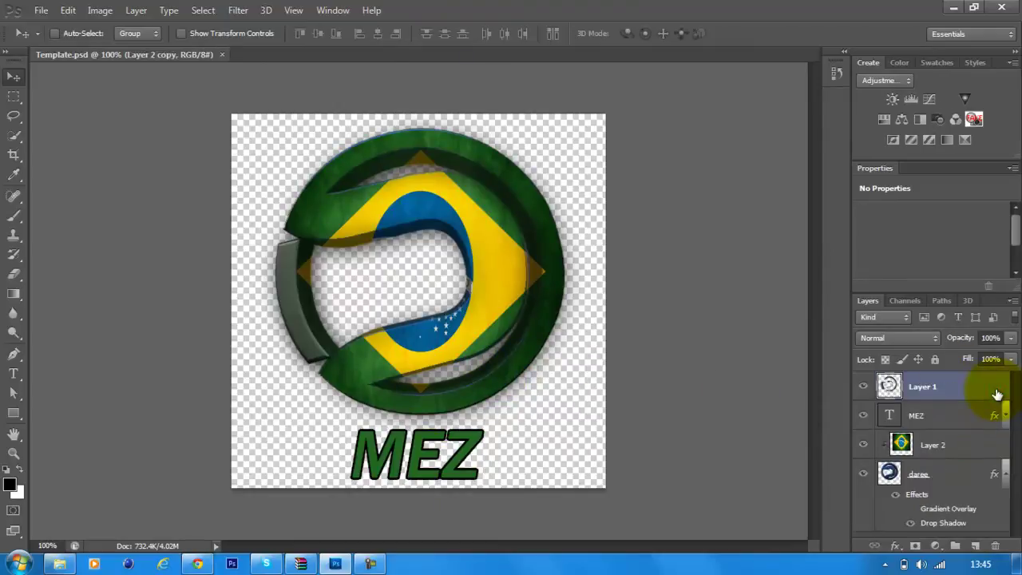
click(968, 451)
key(Delete)
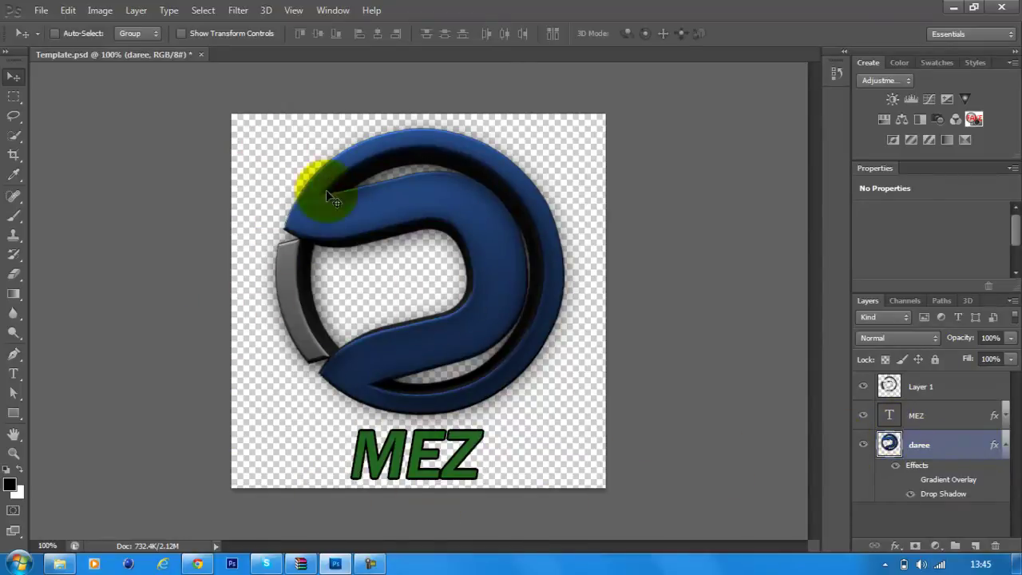
Open Australia Flag from Everything > Flag Pack and drag it into Template.psd.
click(41, 10)
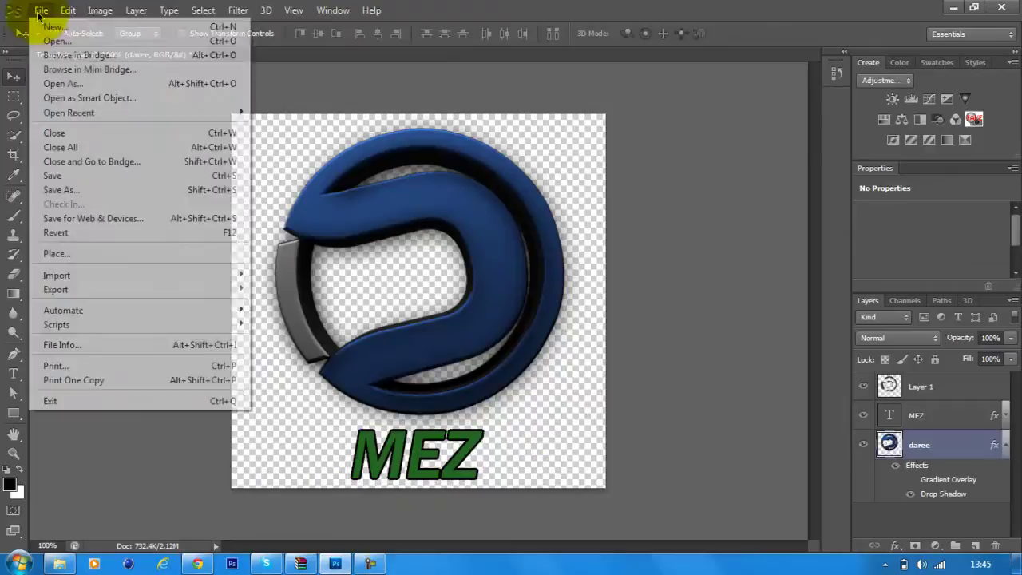
click(56, 36)
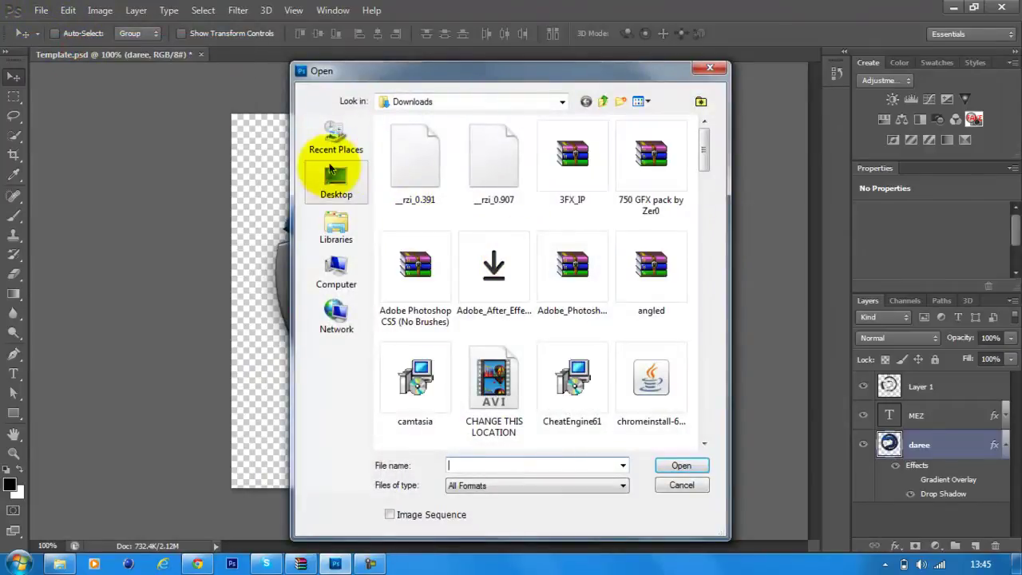
click(336, 182)
double_click(435, 215)
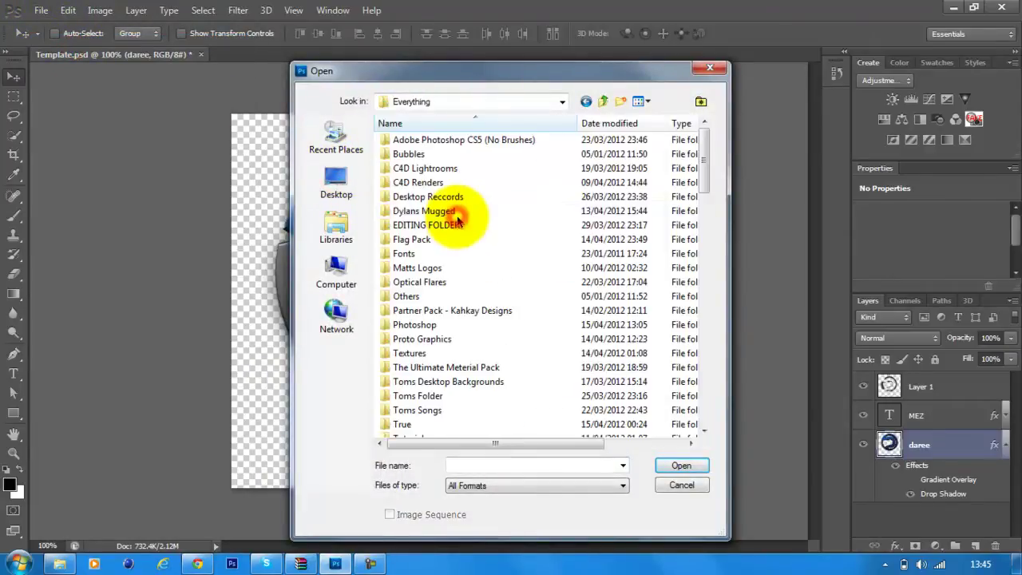
double_click(412, 239)
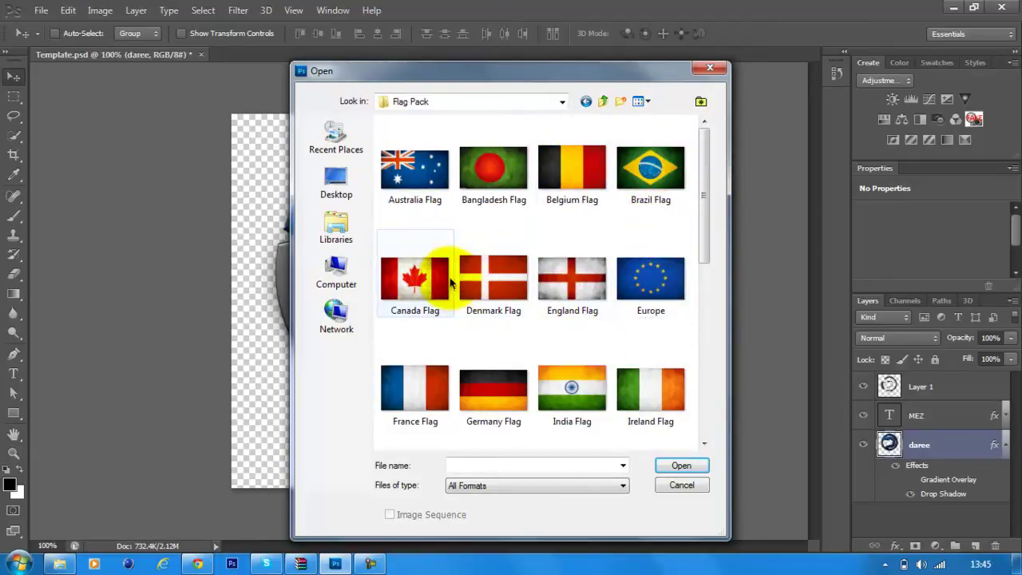
double_click(429, 170)
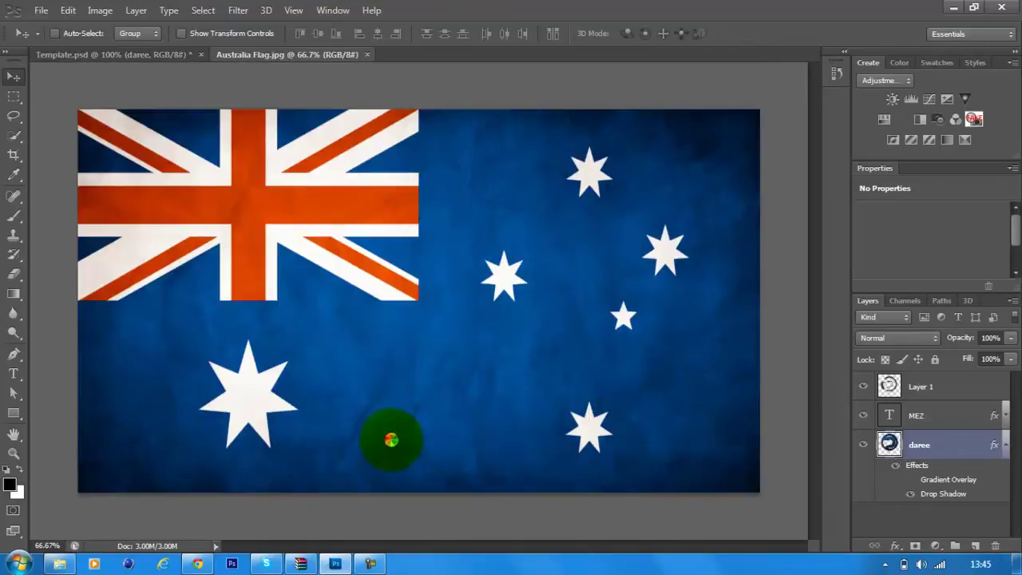
drag(390, 440, 527, 352)
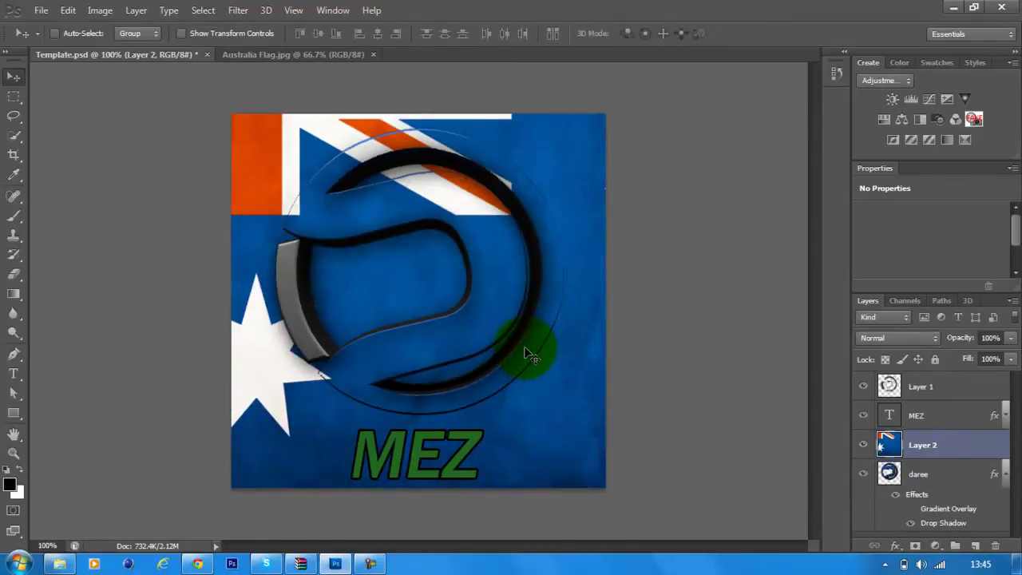
Start Free Transform on the Australia flag layer and bring it over the canvas.
key(ctrl+t)
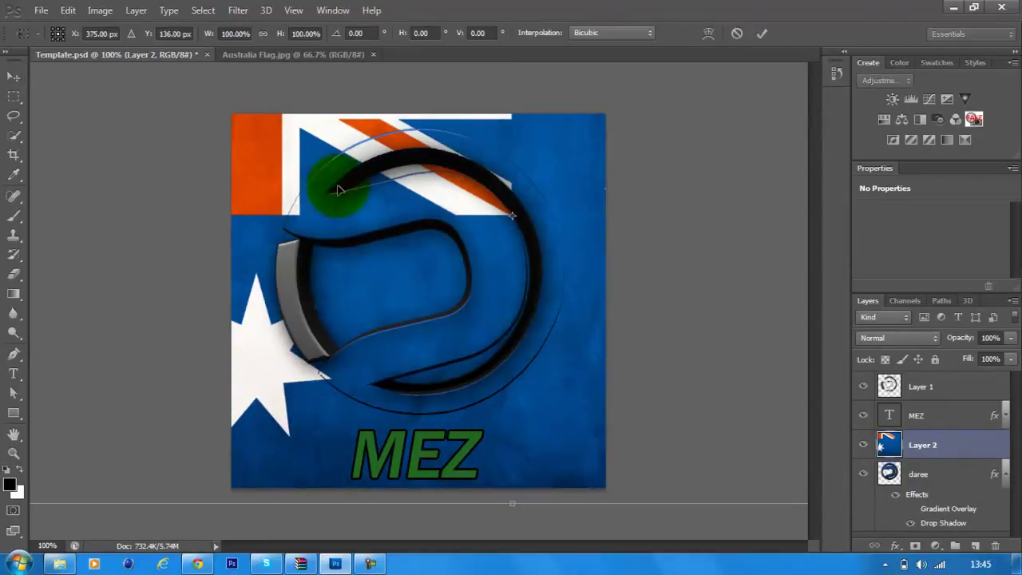
drag(472, 324, 707, 458)
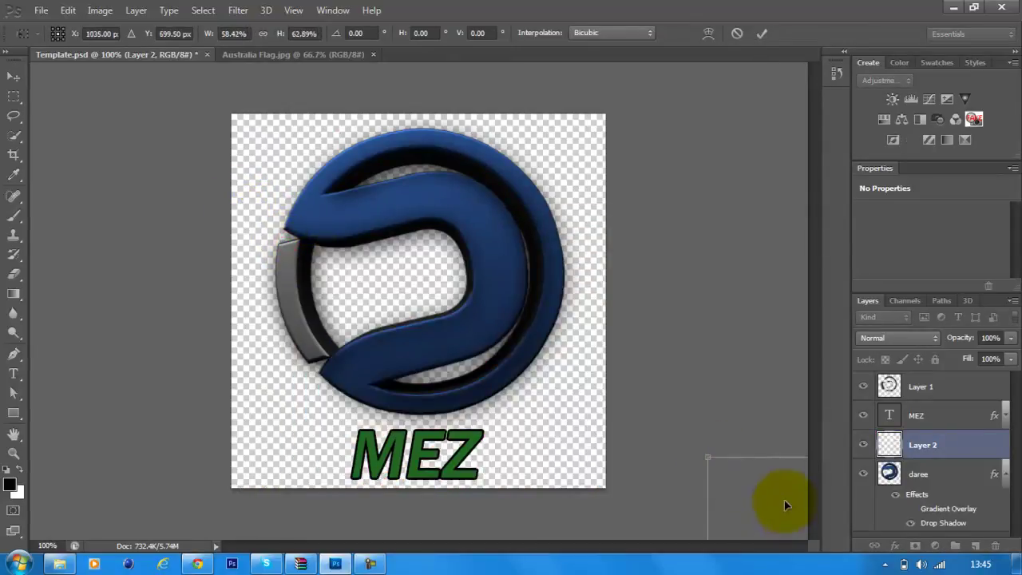
drag(778, 503, 269, 201)
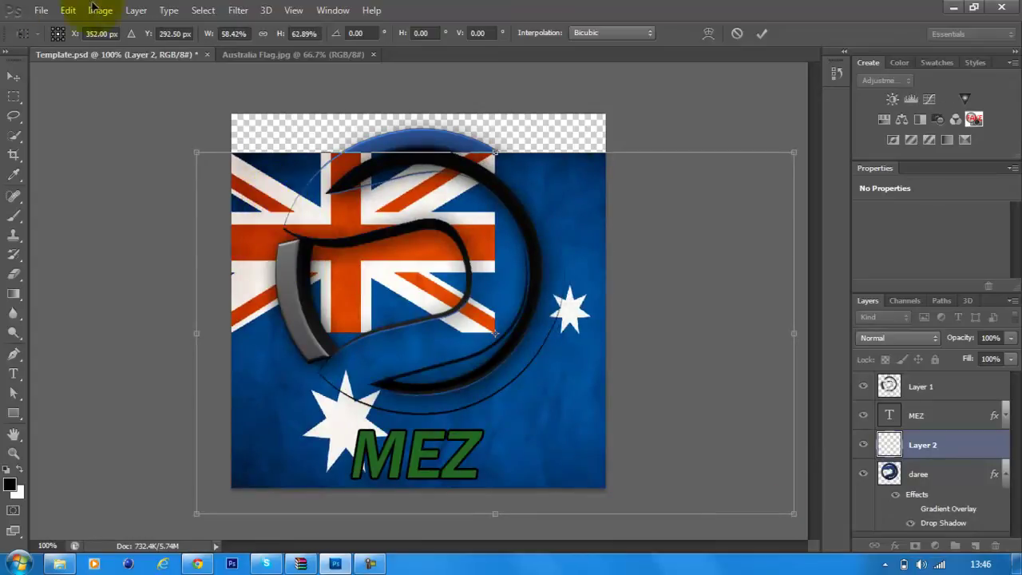
click(68, 11)
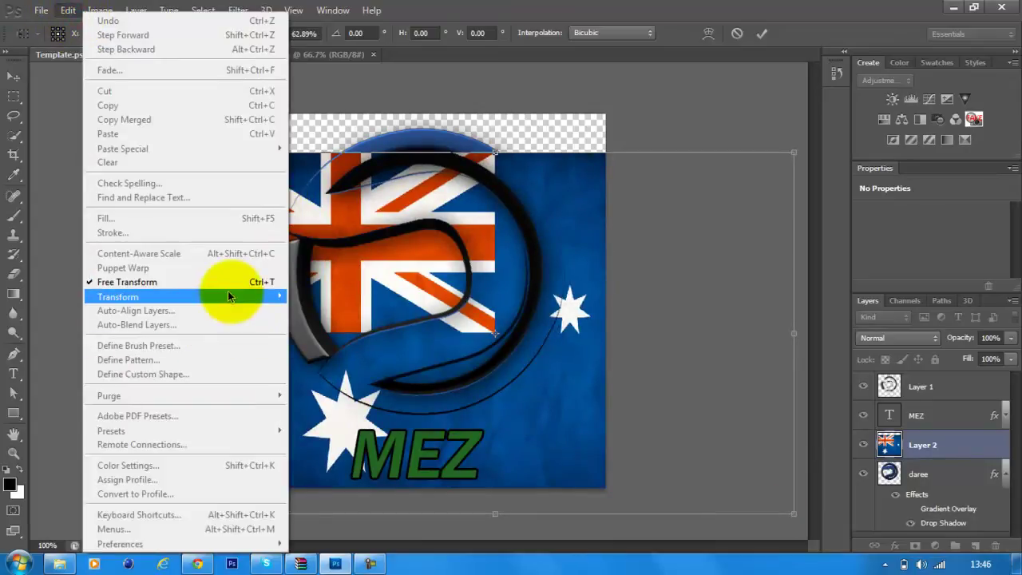
mouse_move(274, 306)
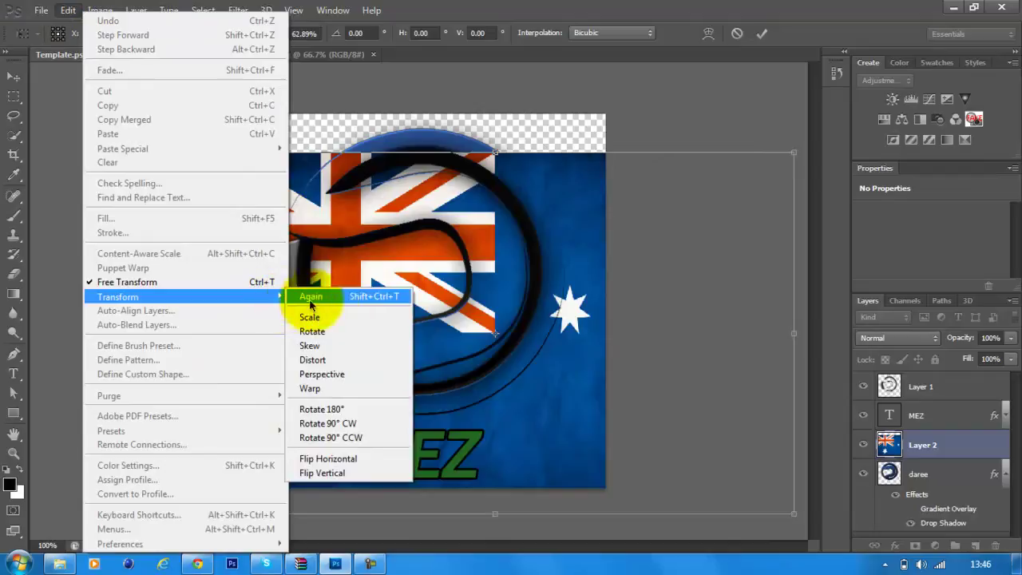
click(782, 283)
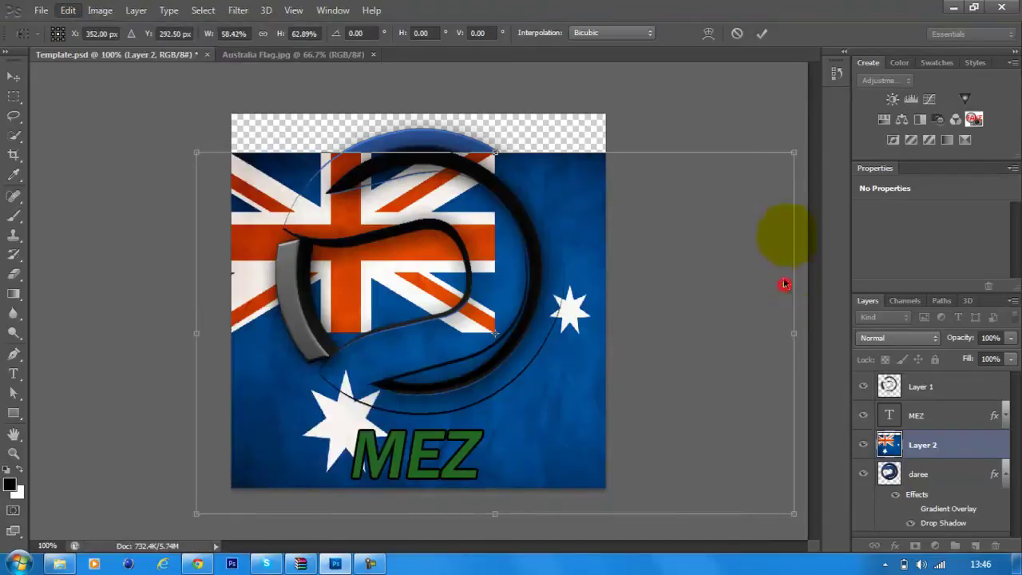
Shrink the flag, move it up, narrow its sides and stretch it taller to cover the ring.
drag(786, 170, 581, 274)
drag(495, 306, 512, 211)
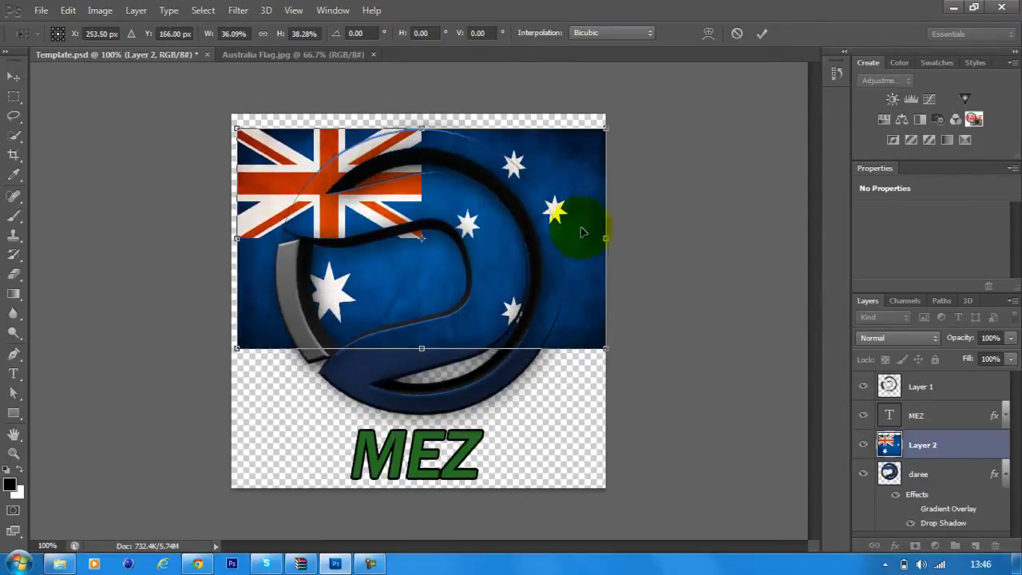
drag(602, 242, 565, 239)
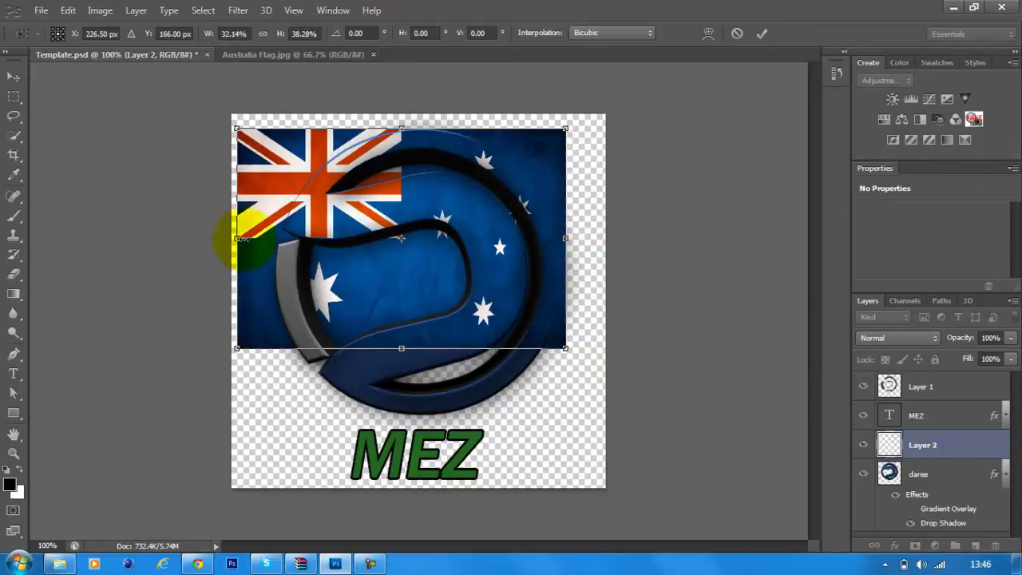
drag(238, 238, 276, 240)
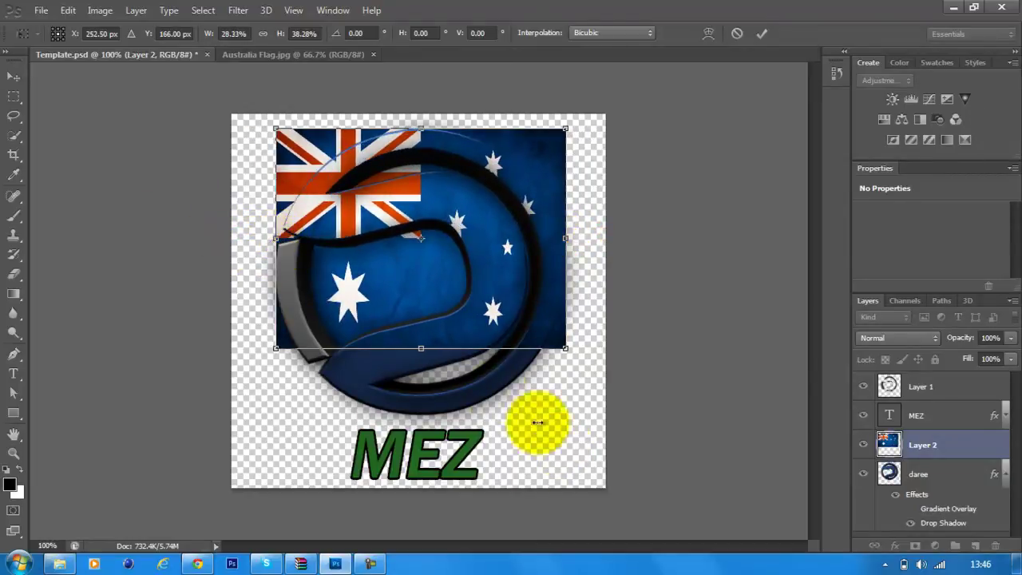
drag(421, 349, 423, 415)
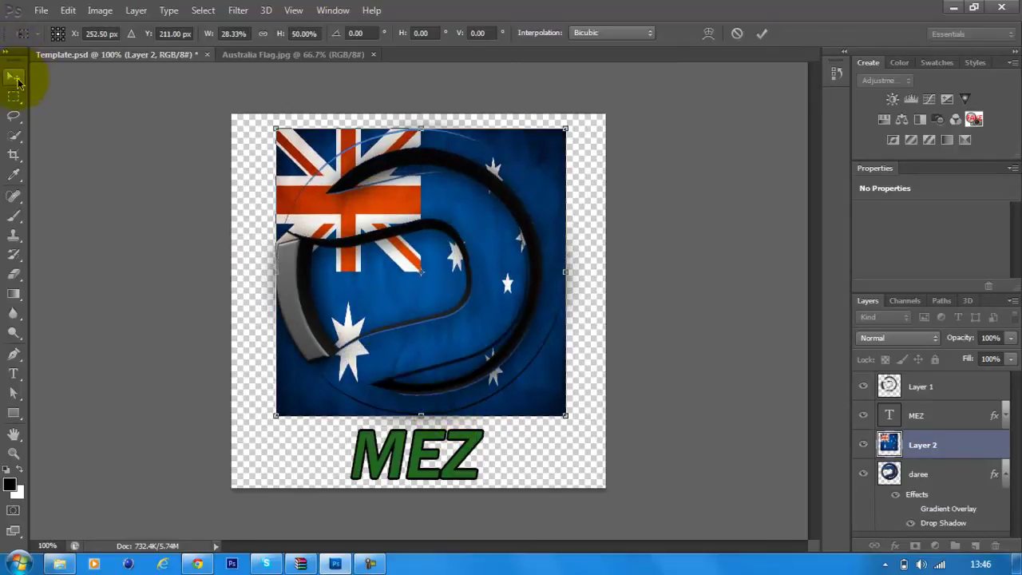
click(16, 78)
Apply the flag transform and make Layer 2 a clipping mask on the ring.
click(451, 221)
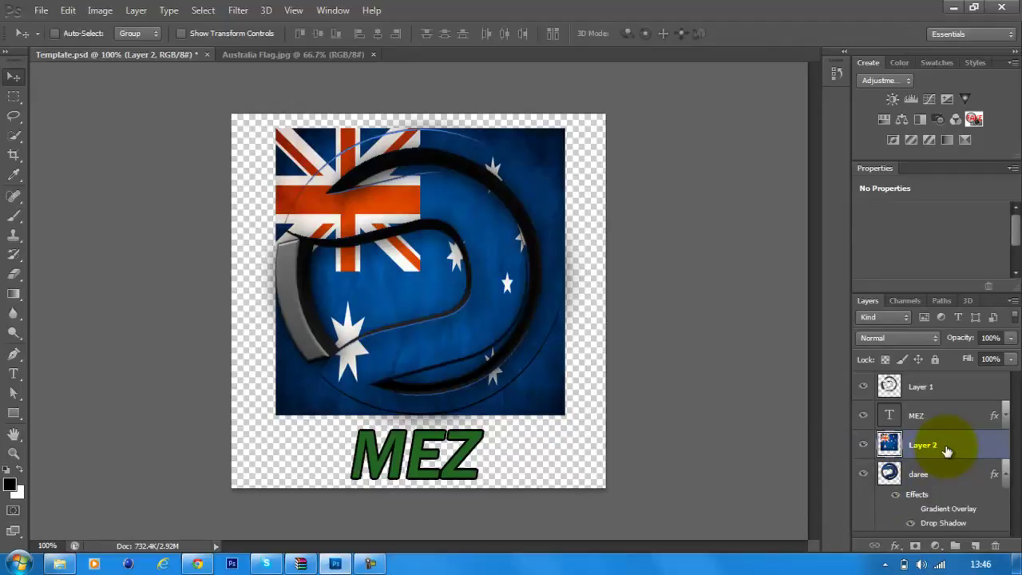
right_click(968, 445)
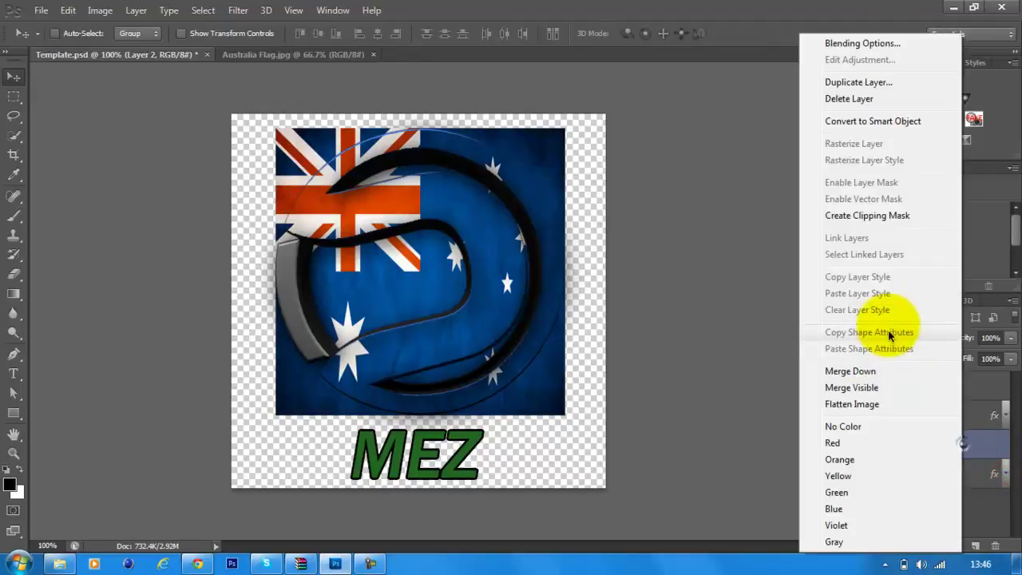
click(872, 215)
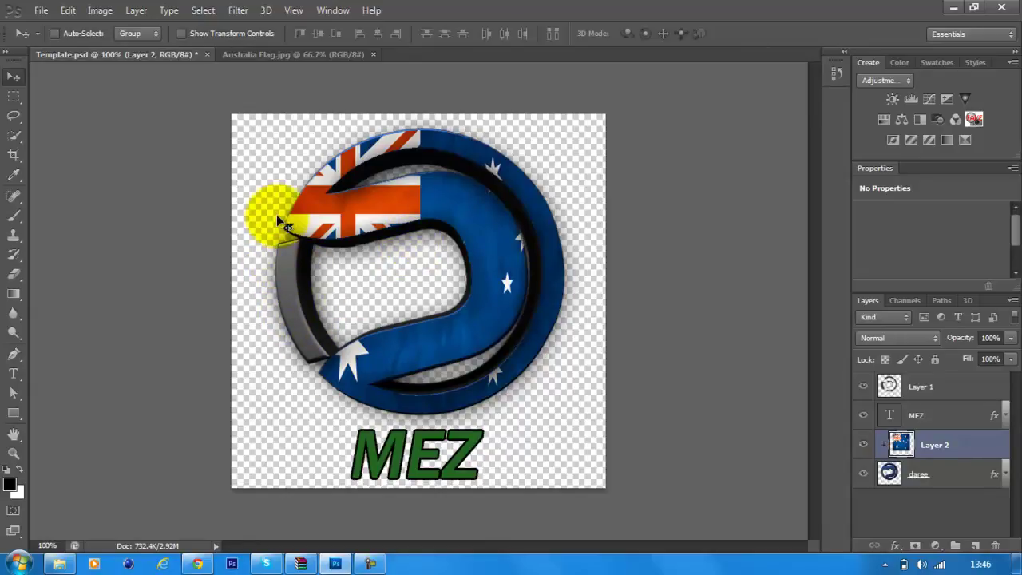
Duplicate Layer 2 as Layer 2 copy and move it to the top of the layer stack.
right_click(972, 449)
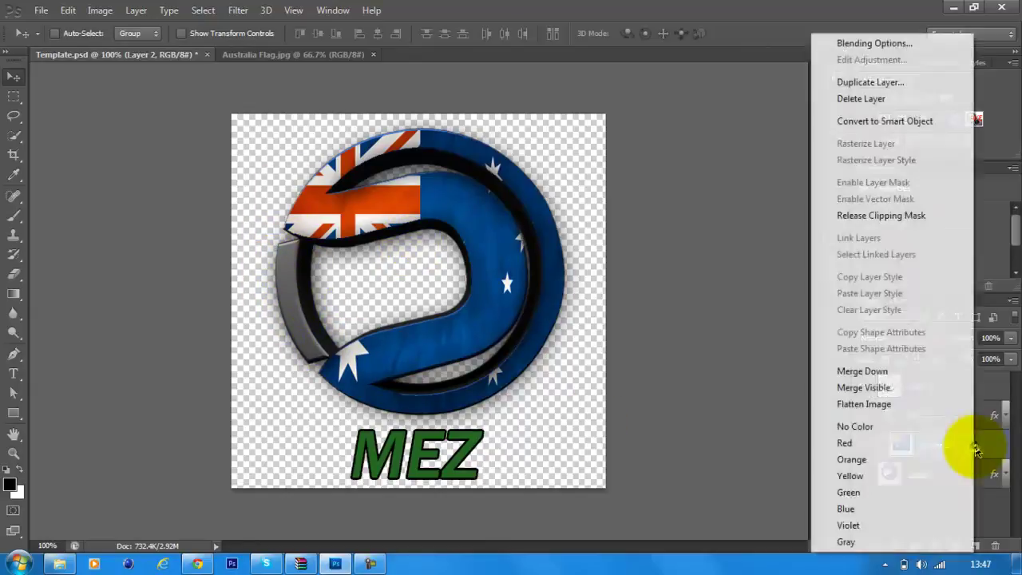
click(848, 82)
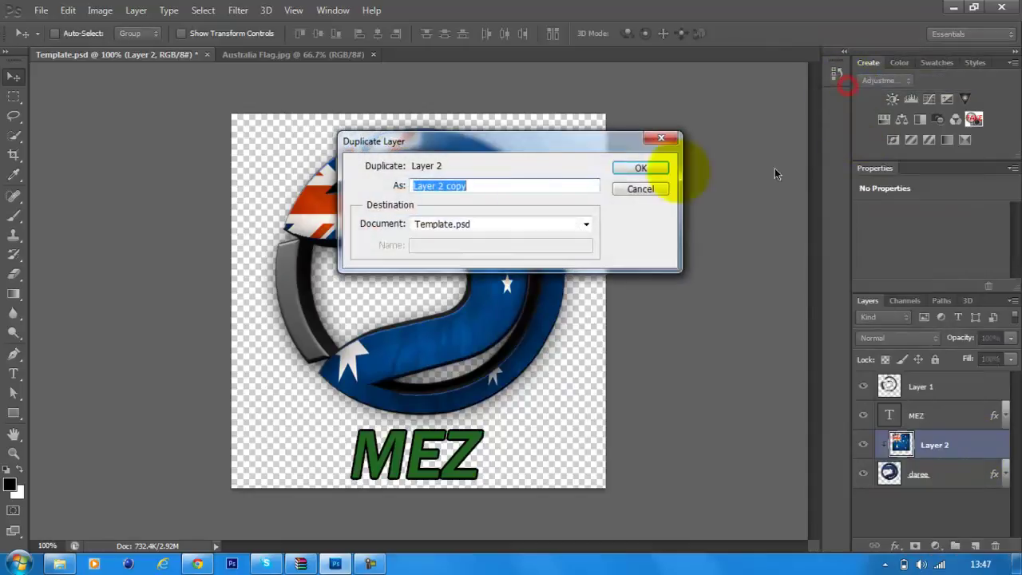
click(656, 167)
drag(958, 444, 950, 373)
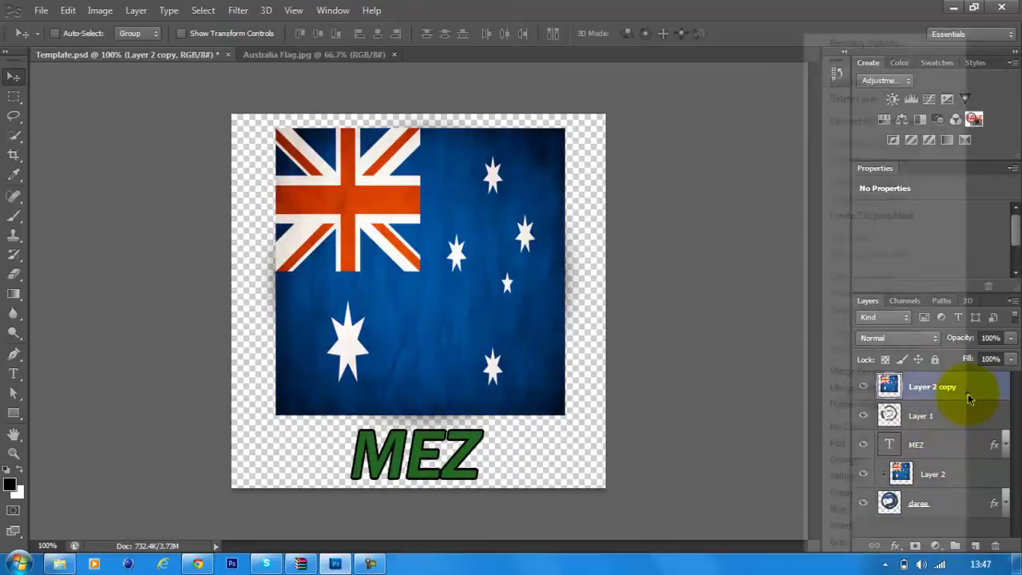
right_click(968, 395)
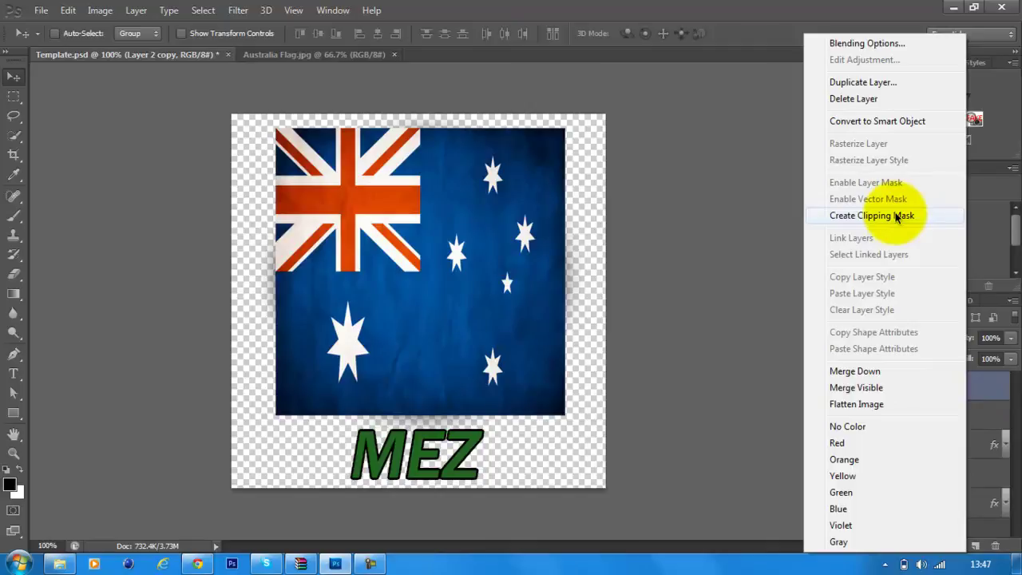
Clip Layer 2 copy to Layer 1's ring shape.
click(980, 385)
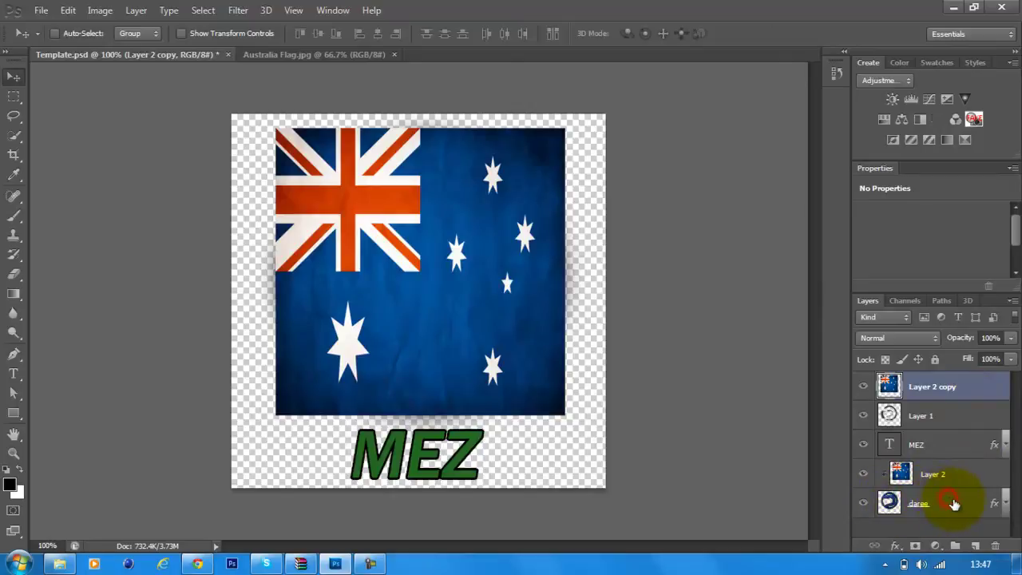
click(954, 504)
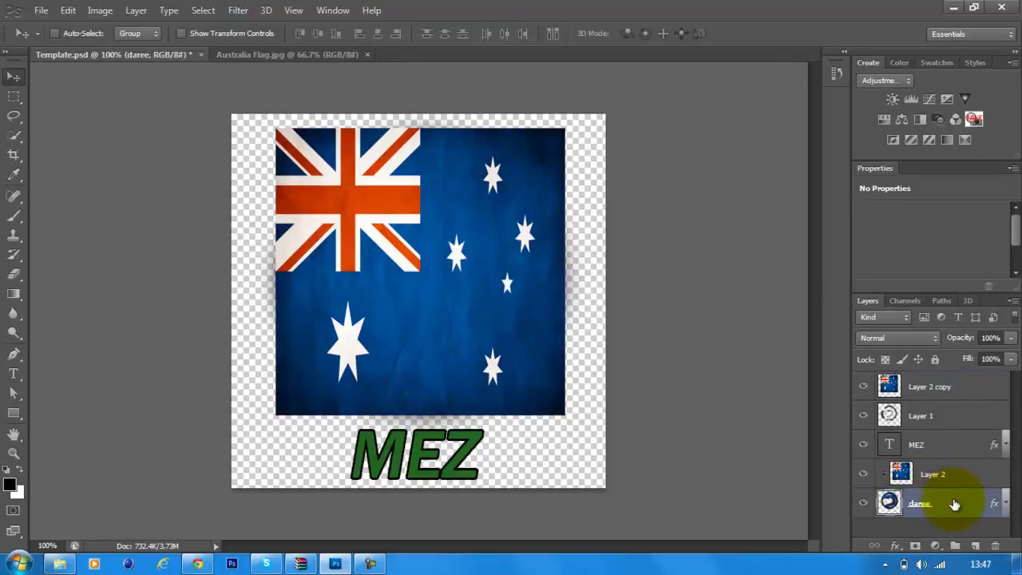
click(939, 411)
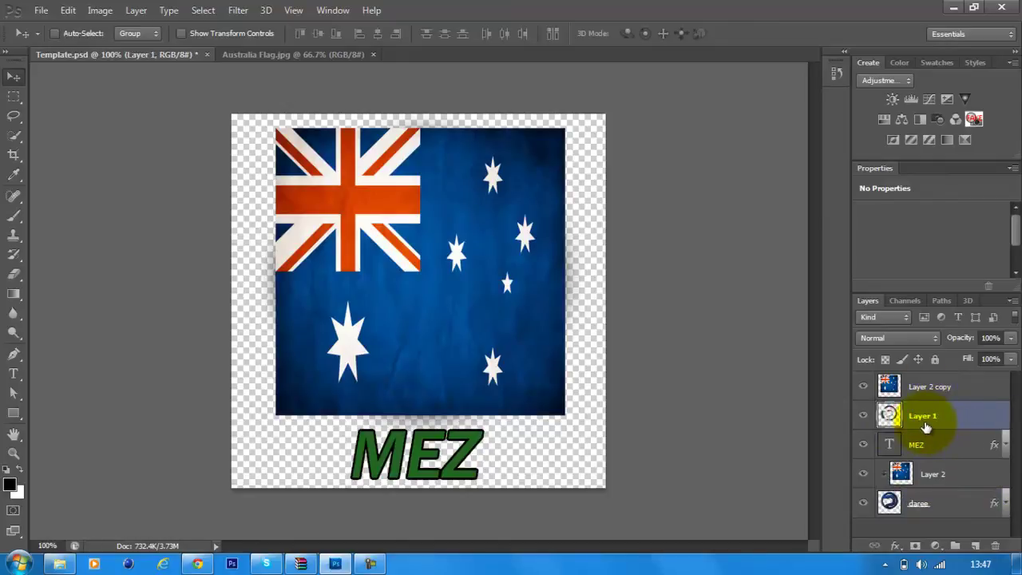
right_click(983, 397)
click(900, 221)
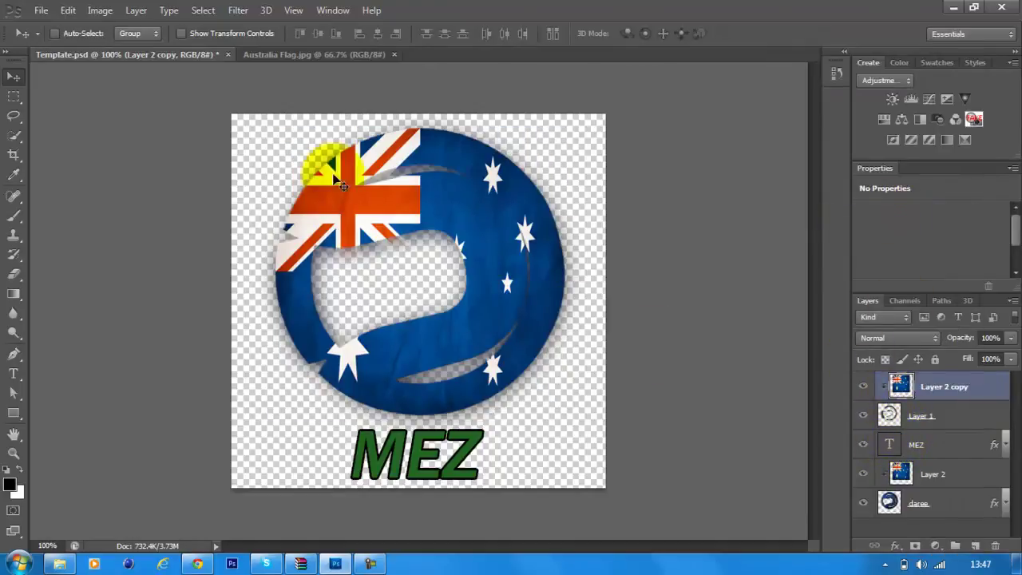
Lower Layer 2 copy's opacity to 44%.
click(479, 191)
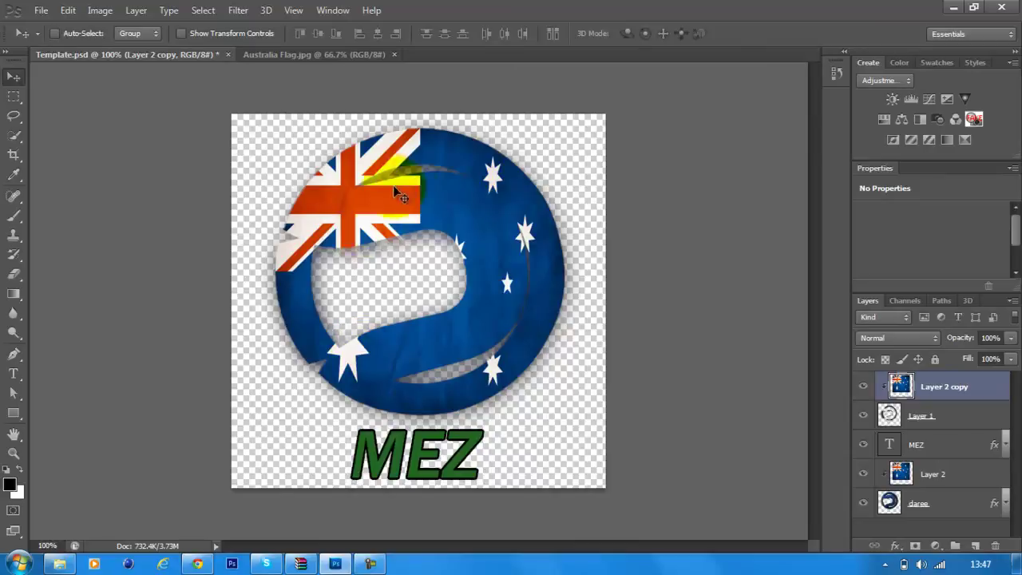
click(483, 265)
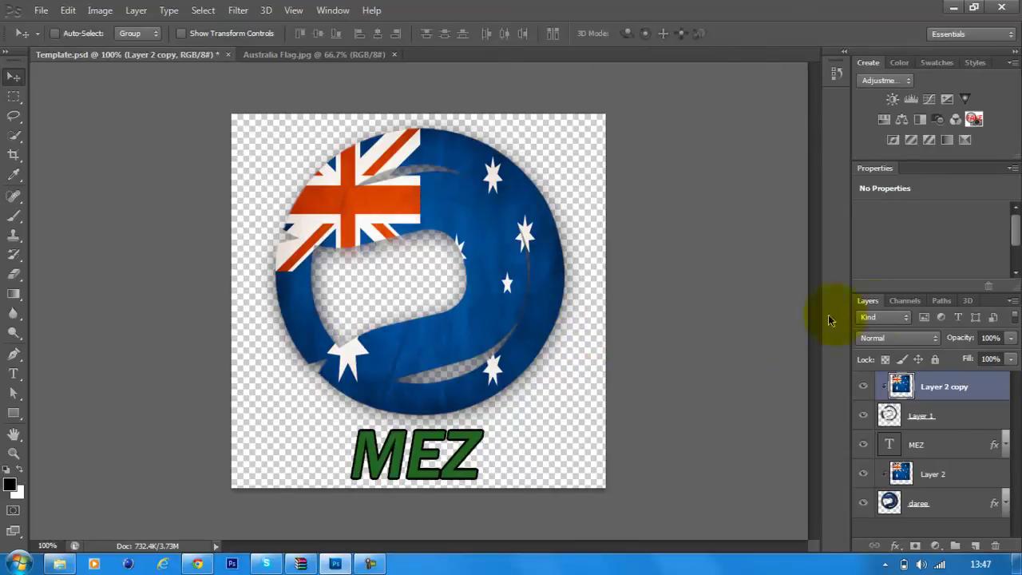
click(1011, 337)
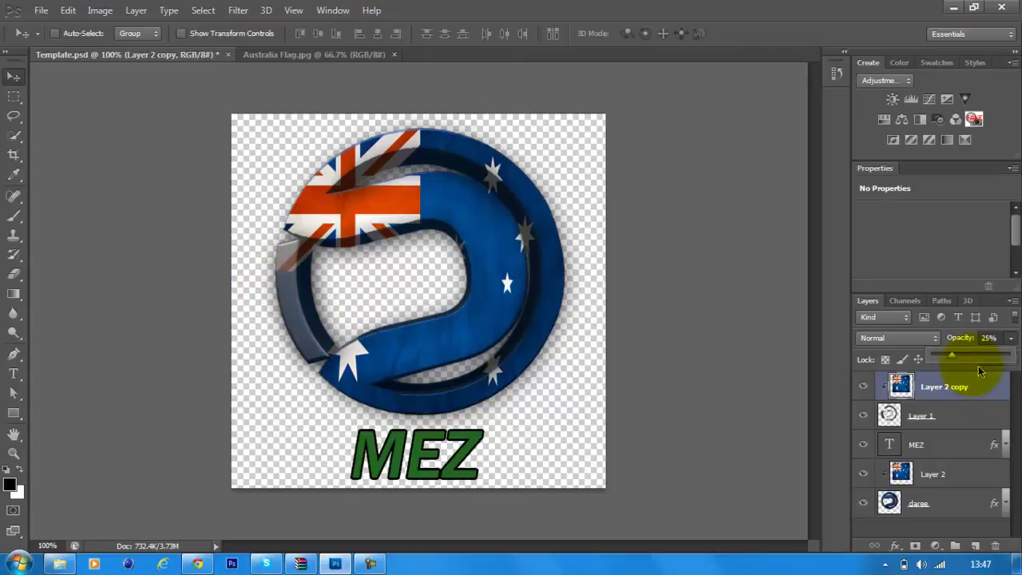
drag(958, 361, 962, 361)
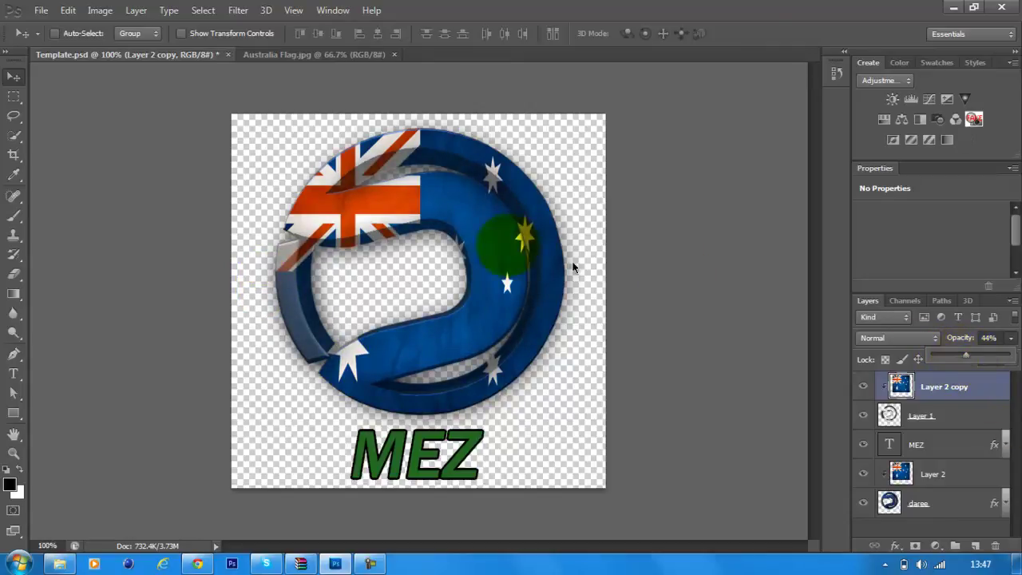
Add a Brightness/Contrast adjustment layer with Brightness 33 and Contrast 100.
click(18, 83)
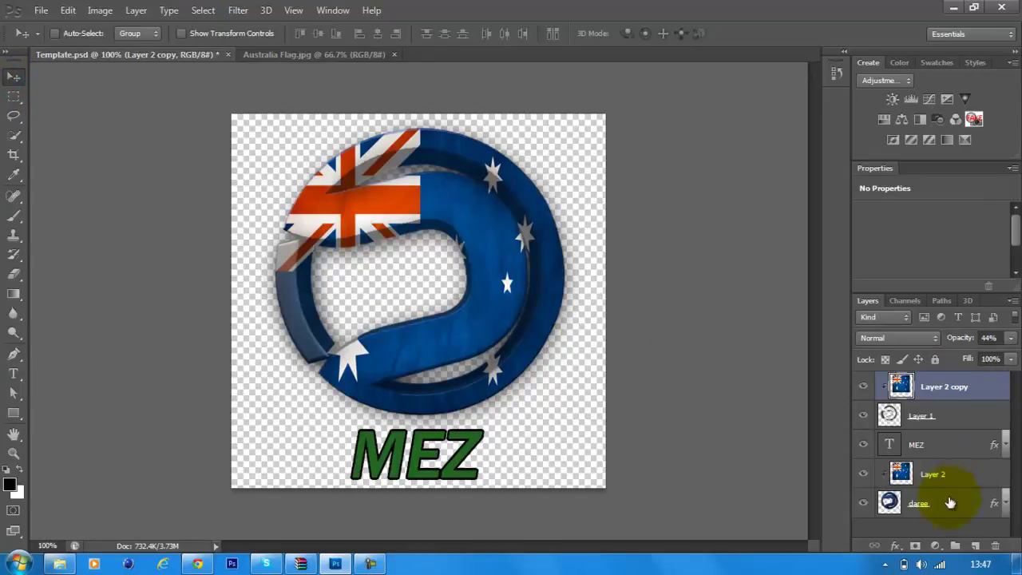
click(935, 550)
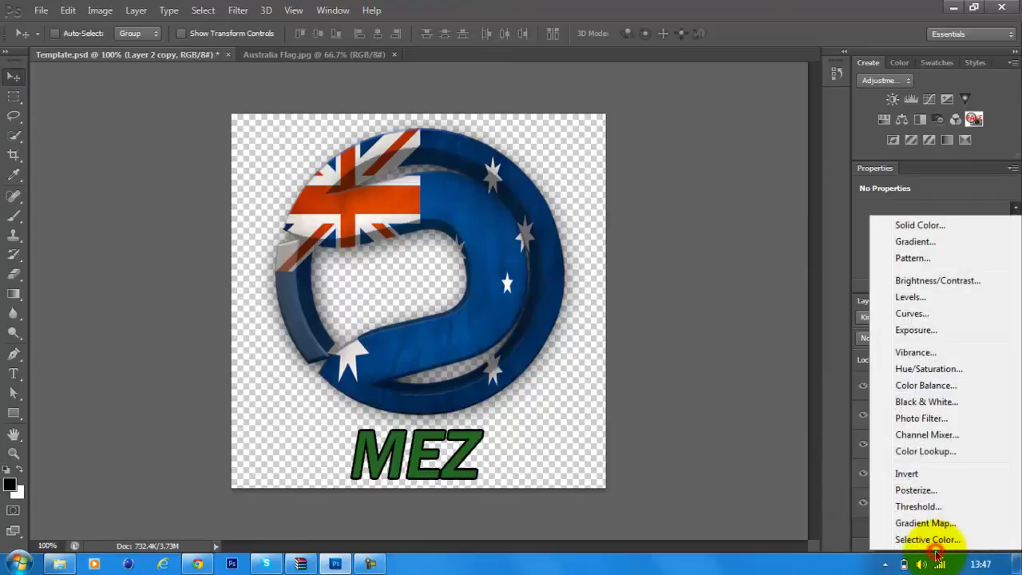
click(923, 281)
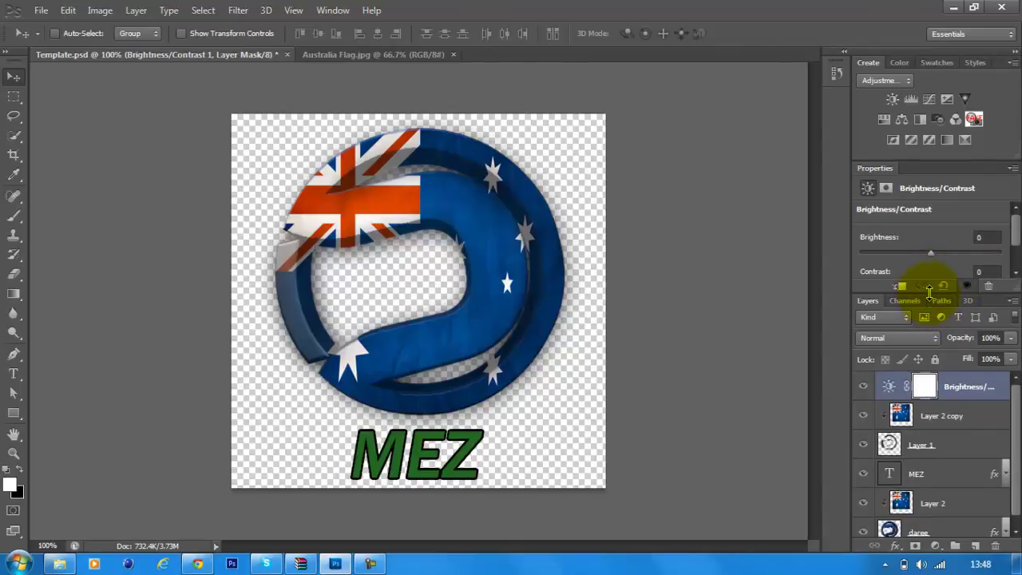
drag(929, 291, 929, 341)
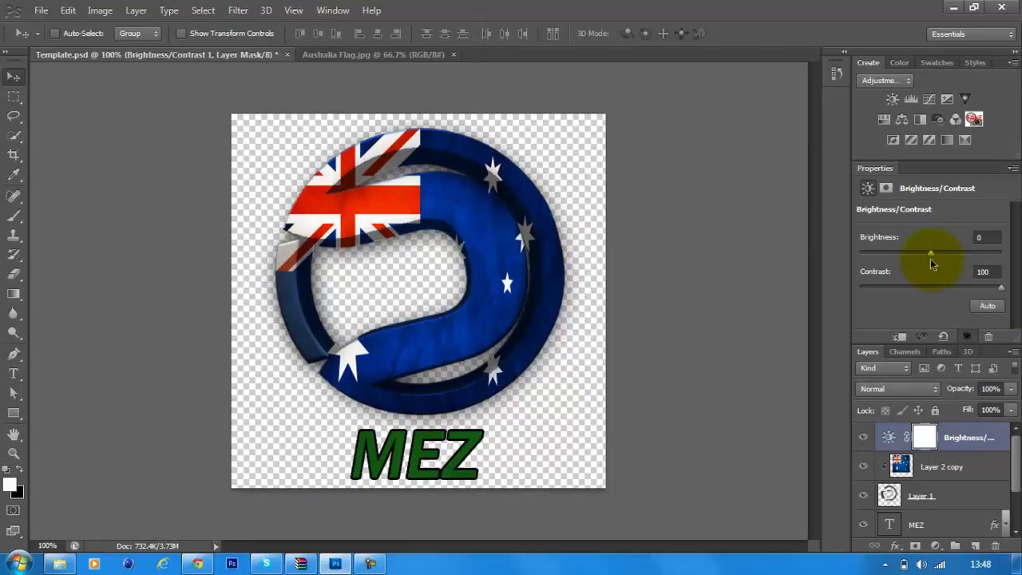
drag(933, 256, 950, 268)
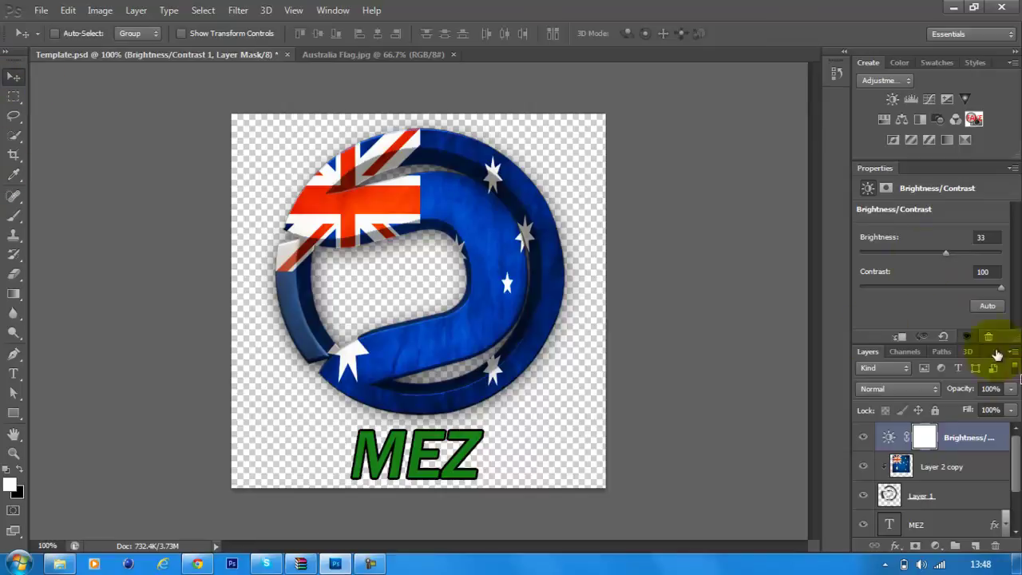
Select the MEZ text layer and change its text colour to pure blue.
click(1012, 169)
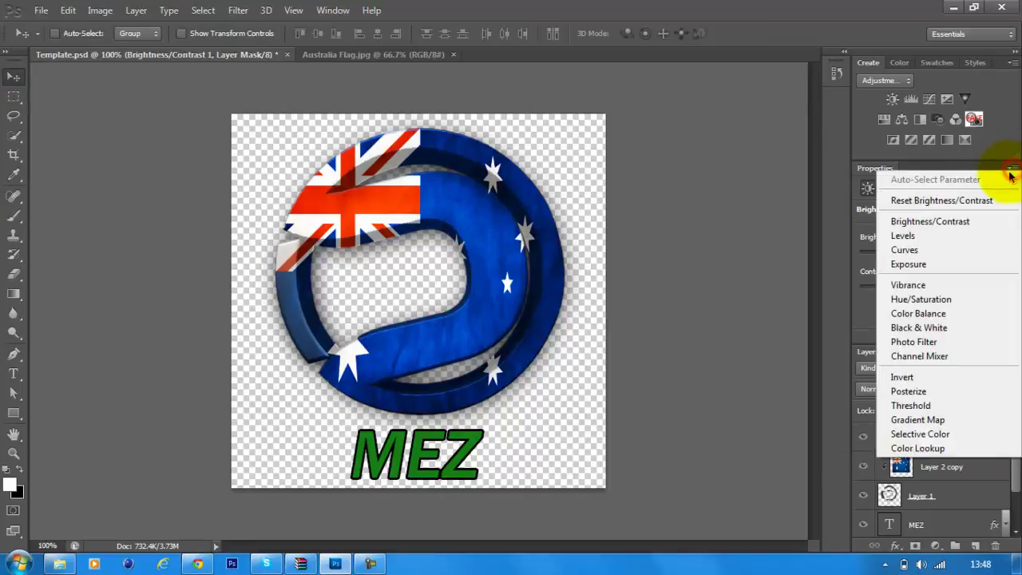
click(823, 184)
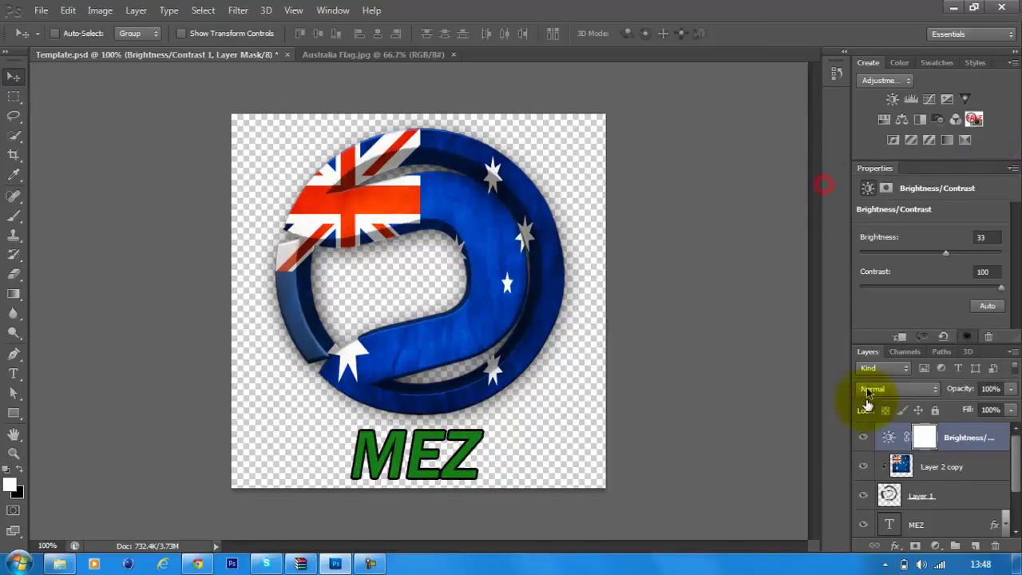
drag(1016, 468, 1016, 502)
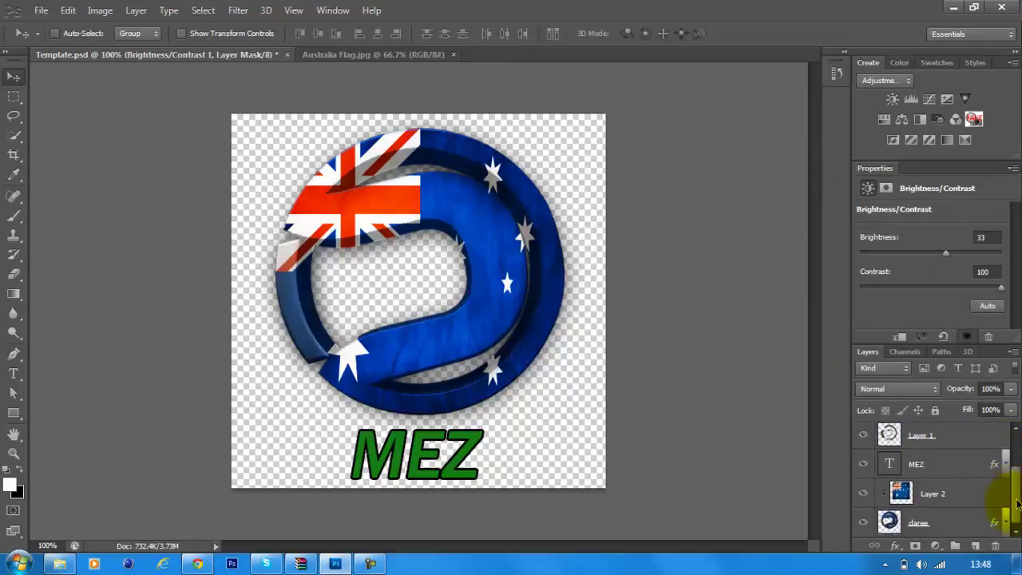
click(885, 471)
double_click(886, 467)
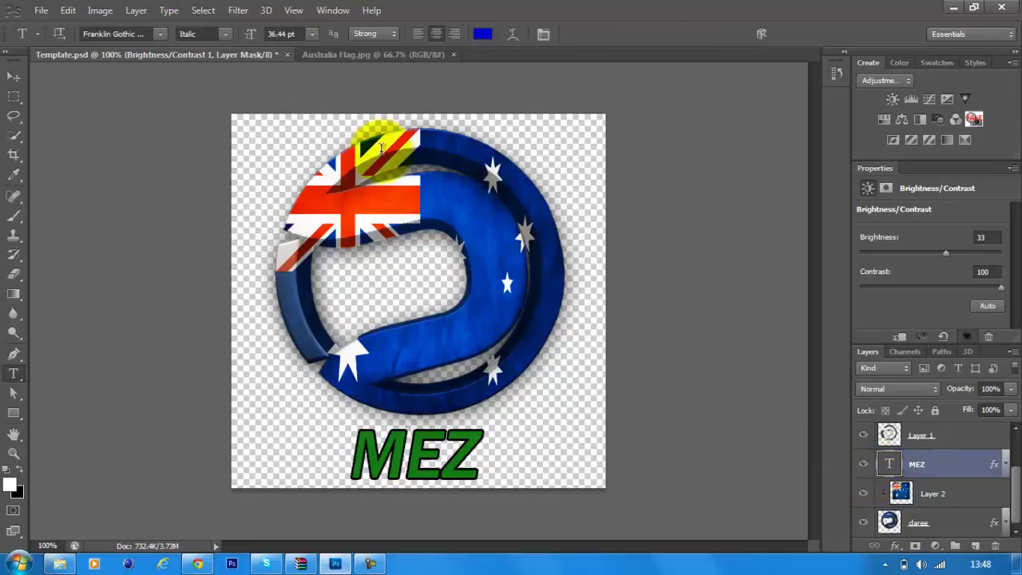
click(484, 35)
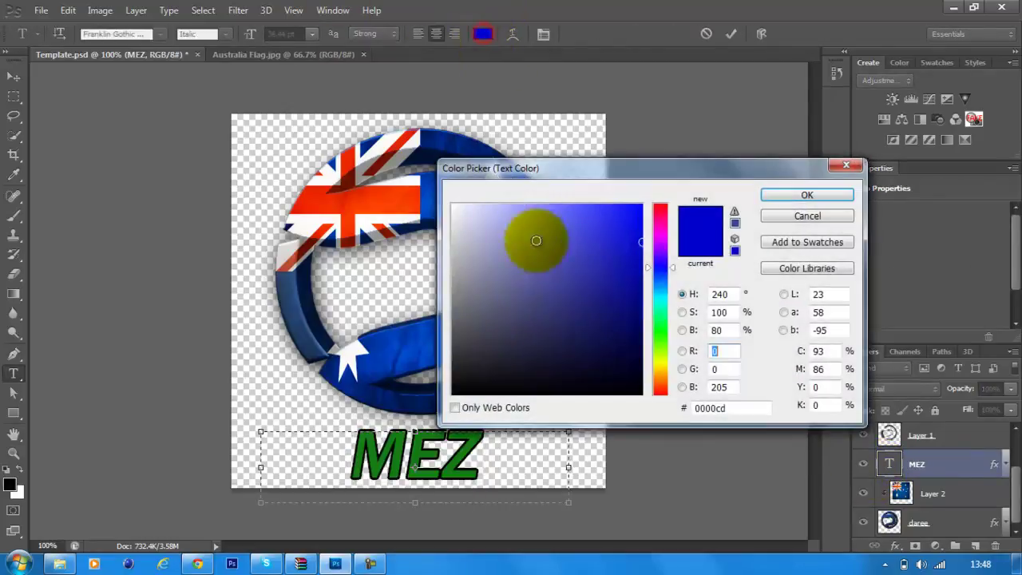
drag(620, 238, 654, 195)
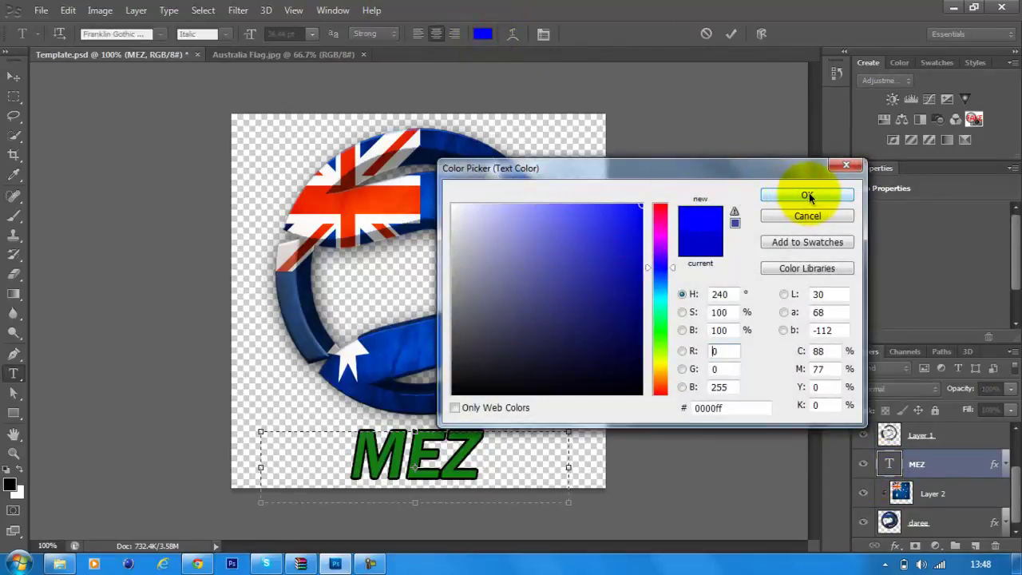
click(807, 196)
click(13, 77)
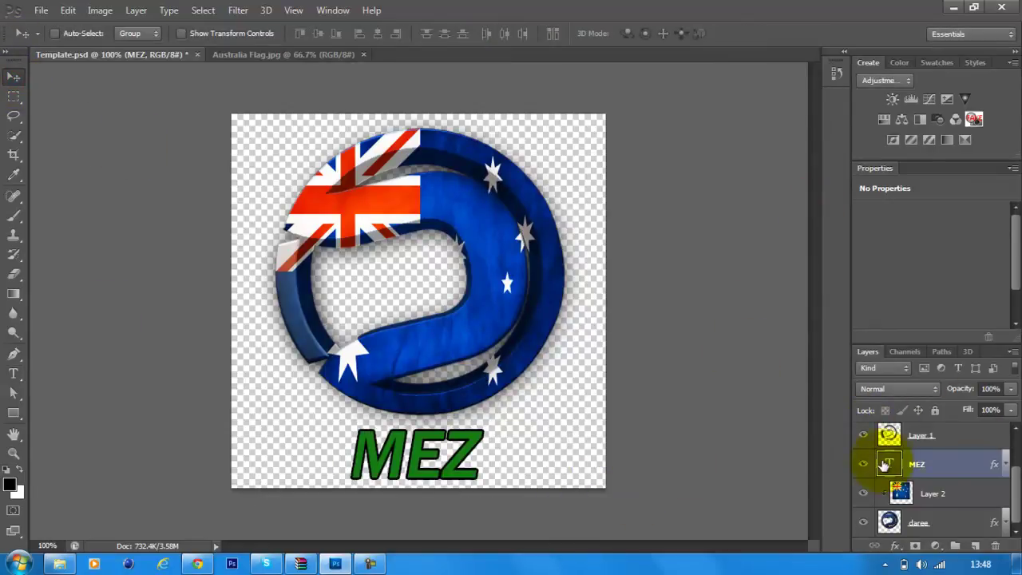
Set the MEZ layer's Color Overlay to the ring's sampled blue (0031a5).
double_click(955, 470)
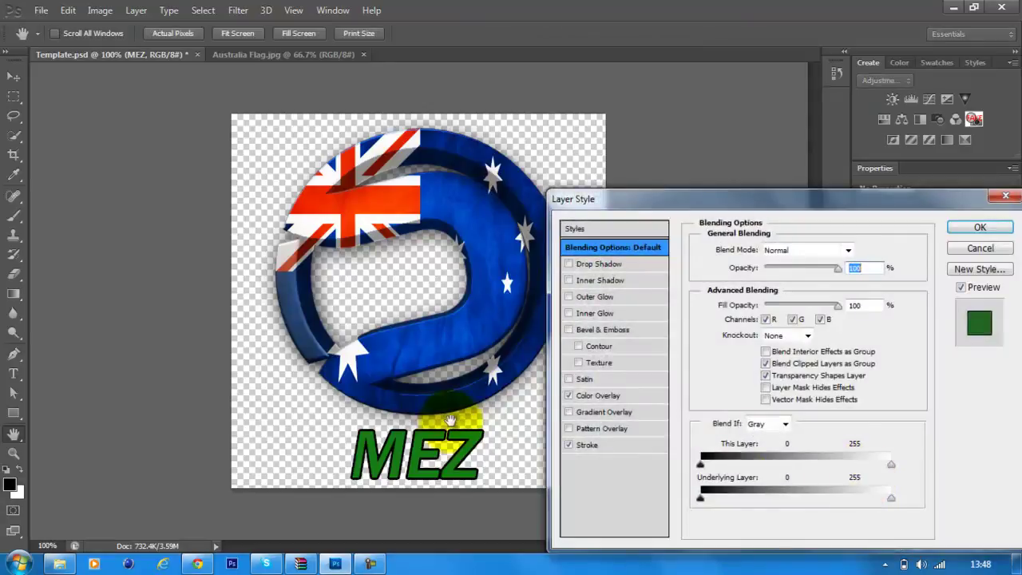
click(605, 399)
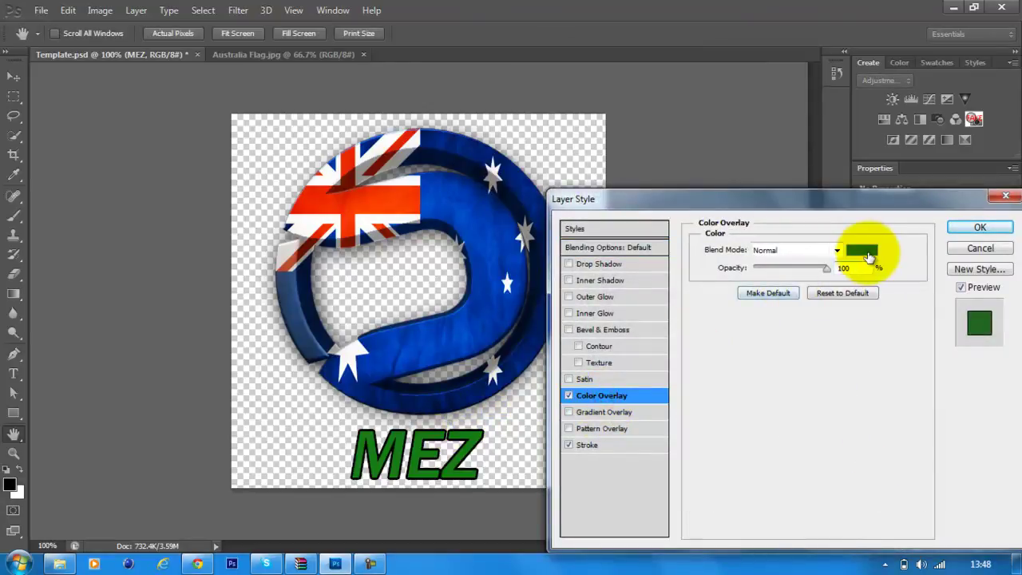
click(868, 251)
click(396, 345)
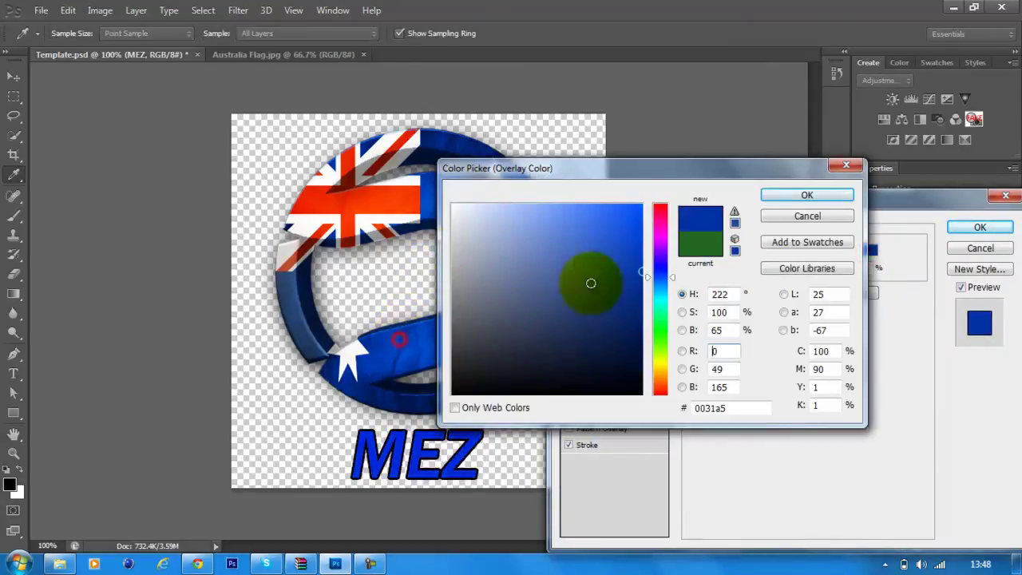
click(807, 195)
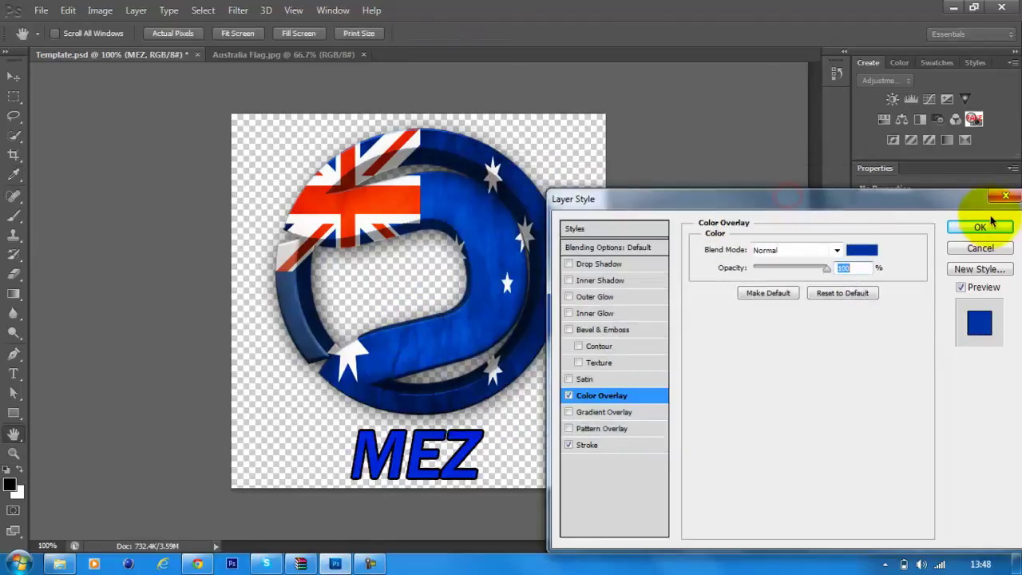
click(981, 230)
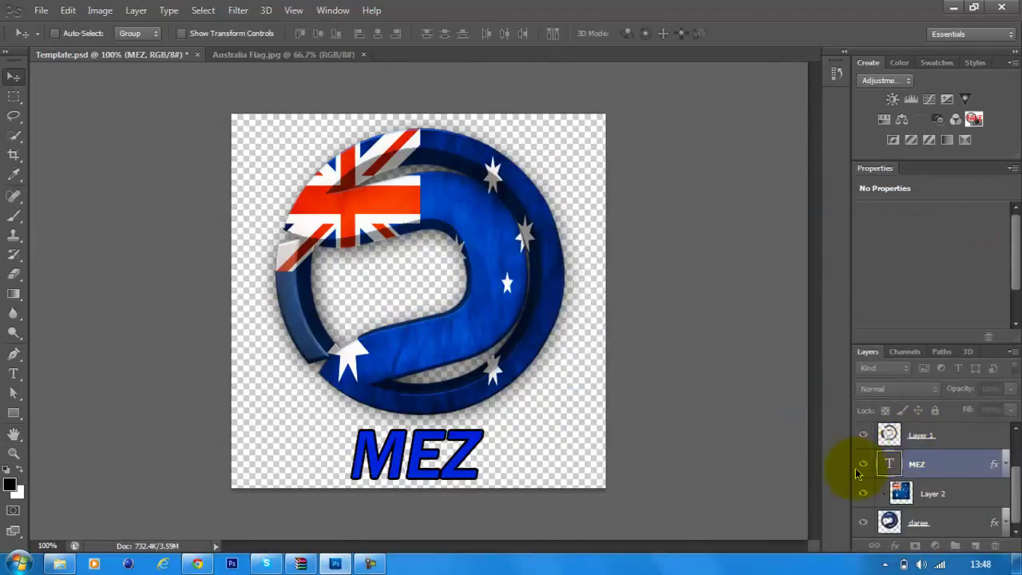
Switch the MEZ text's font from FRS GENUINO to Bebas.
double_click(888, 464)
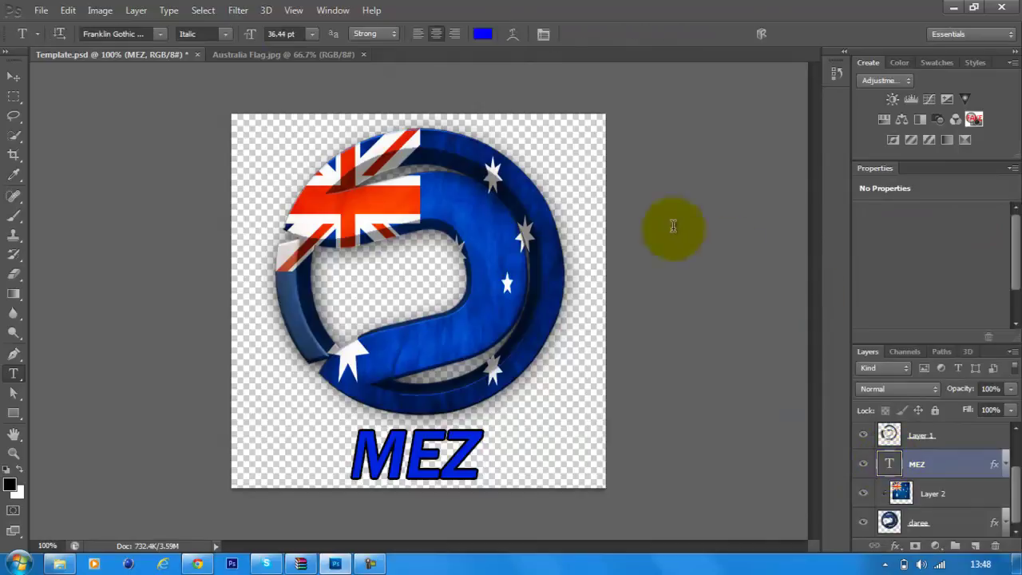
click(159, 35)
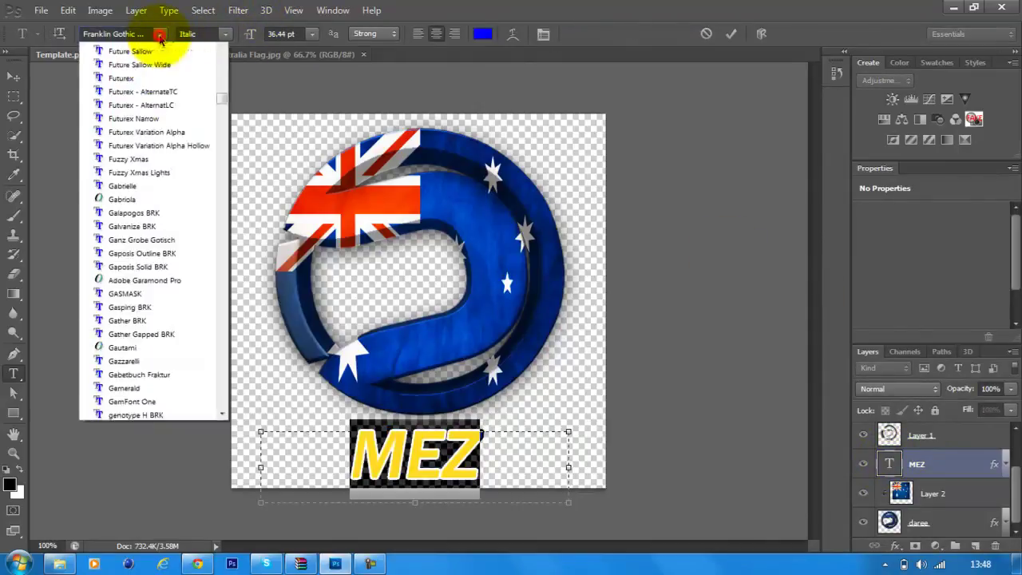
click(159, 36)
click(161, 33)
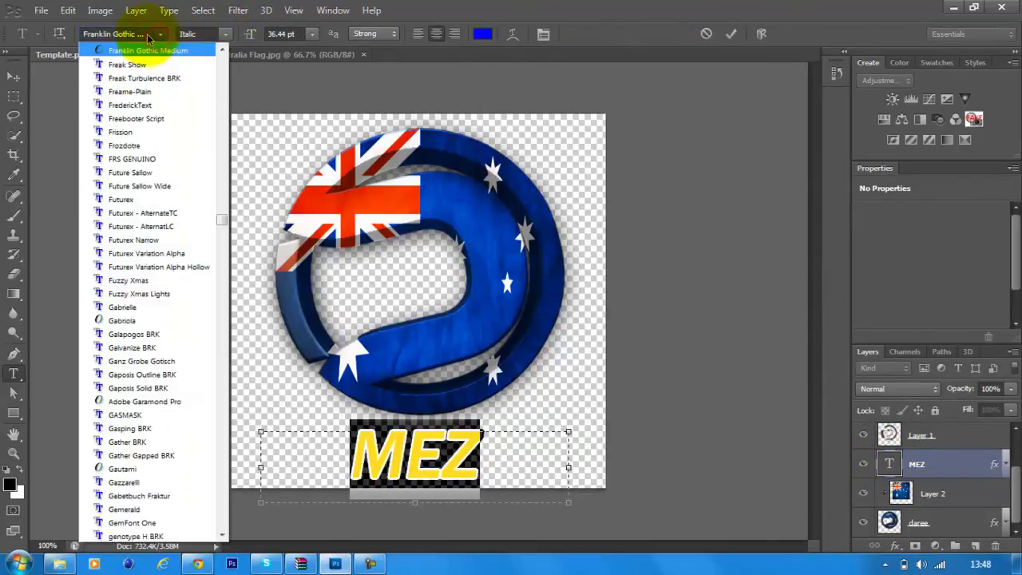
click(132, 159)
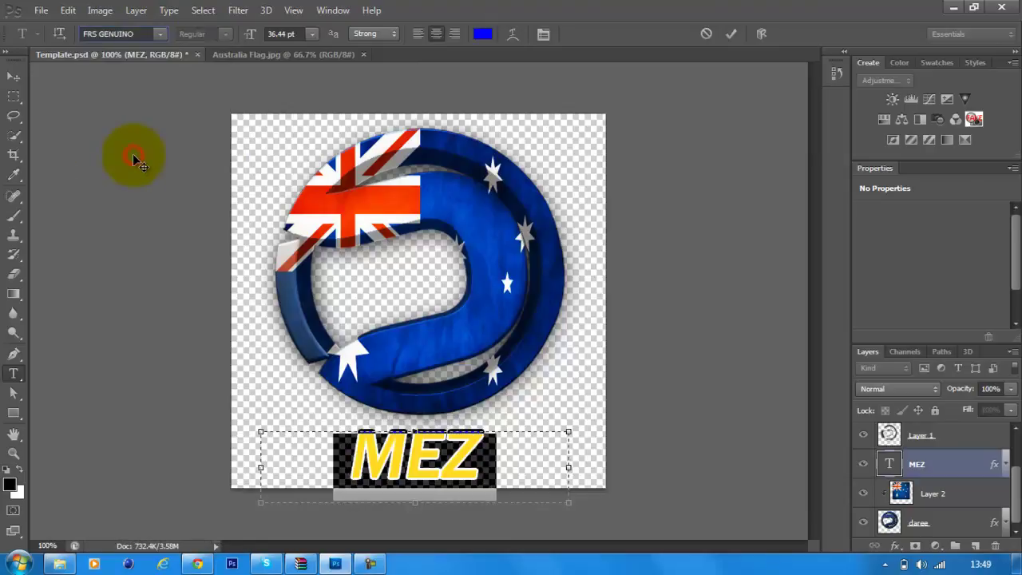
click(161, 34)
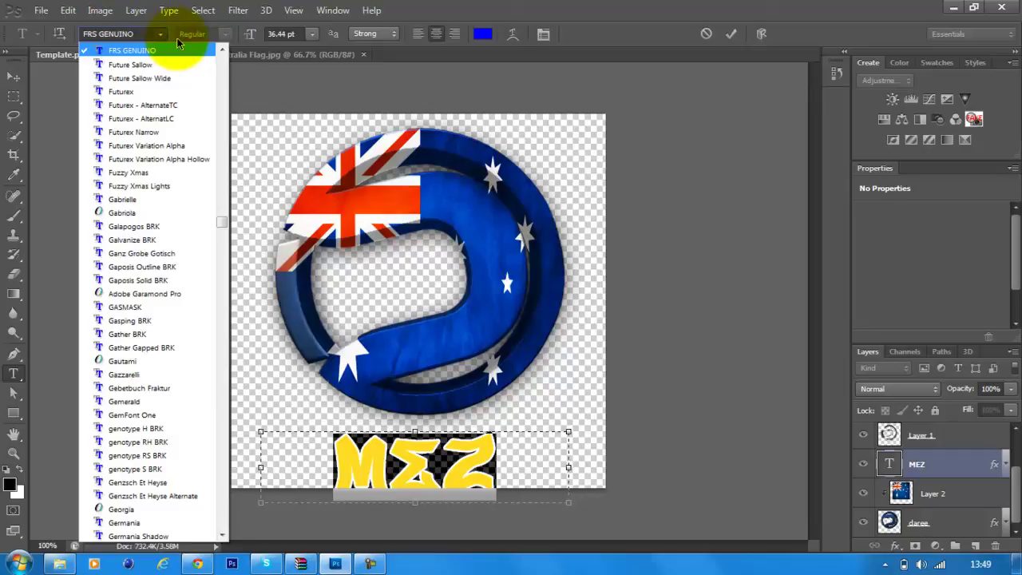
click(136, 34)
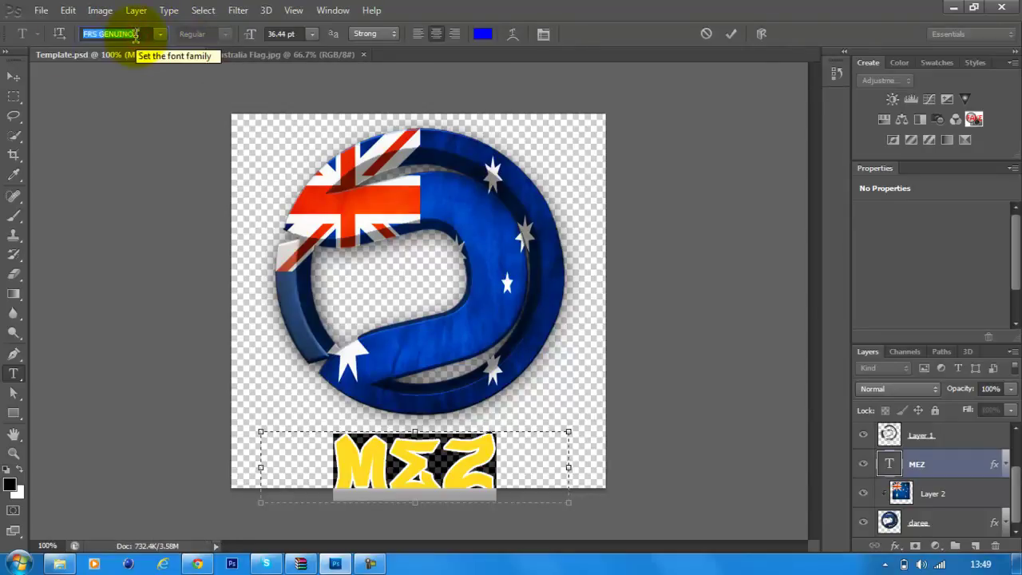
text(Bebas)
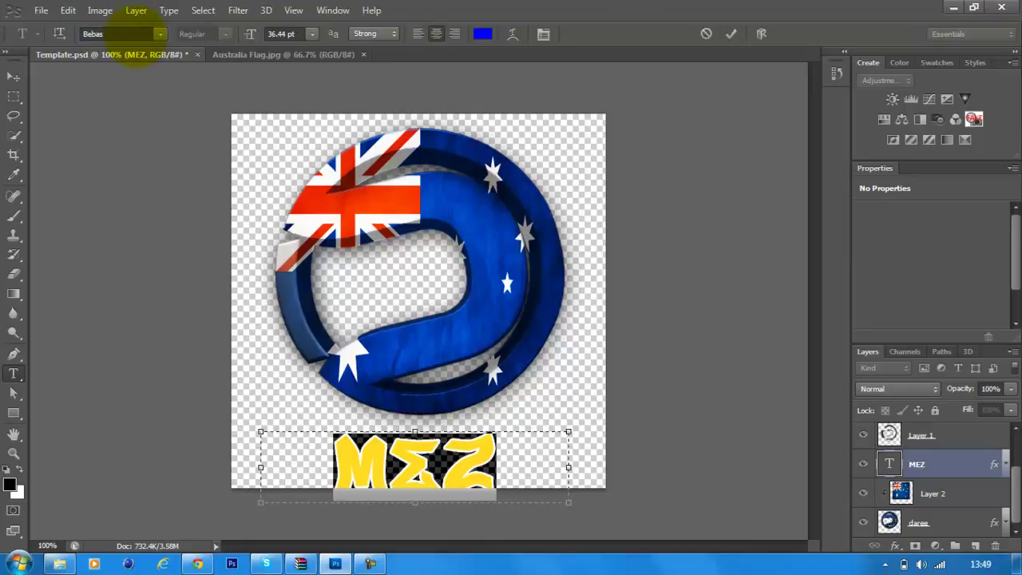
key(Return)
click(13, 76)
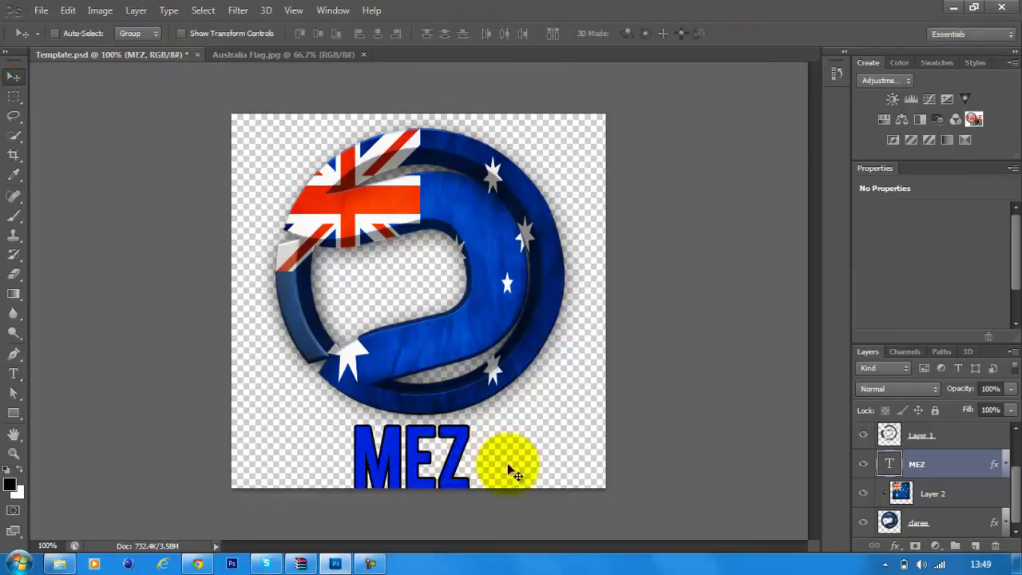
Nudge the MEZ text one step up and two steps right.
key(Up)
key(Up)
key(Up)
key(Up)
key(Right)
key(Right)
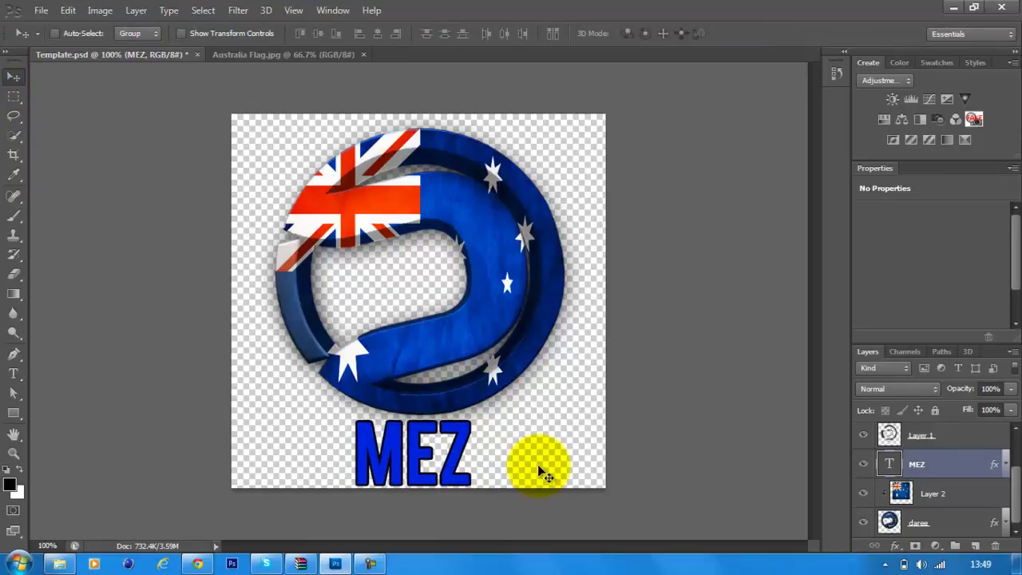
key(Right)
key(Right)
key(Right)
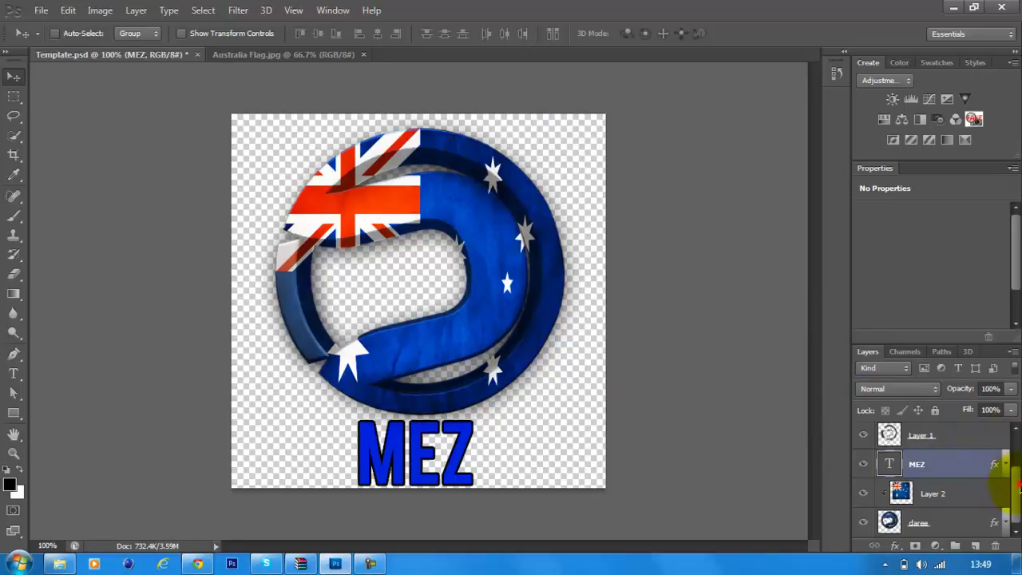
Lower the Layer 2 copy flag overlay's opacity to 38%.
scroll(1006, 471, up, 2)
key(alt+bracketright)
key(alt+bracketright)
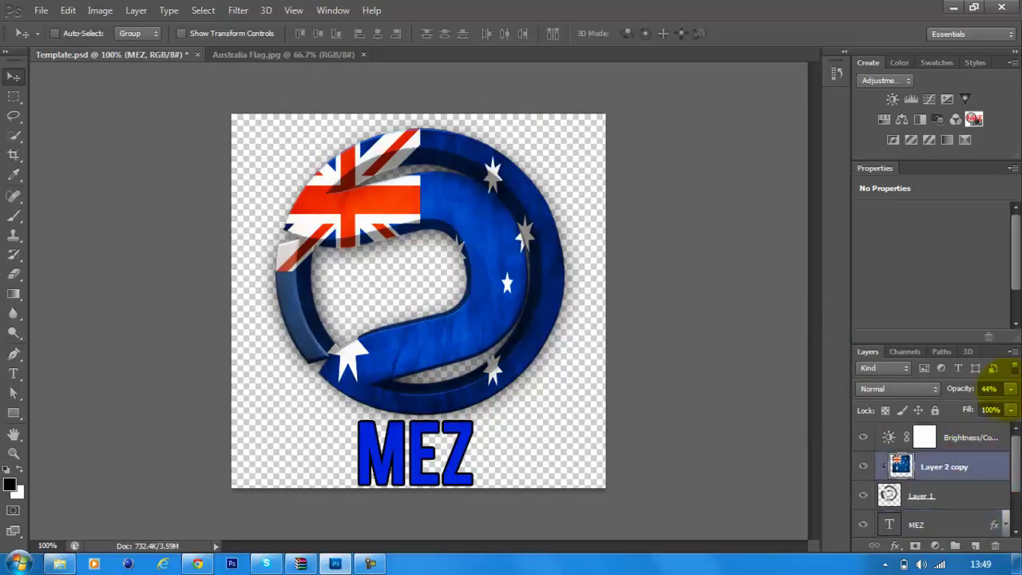
click(1010, 388)
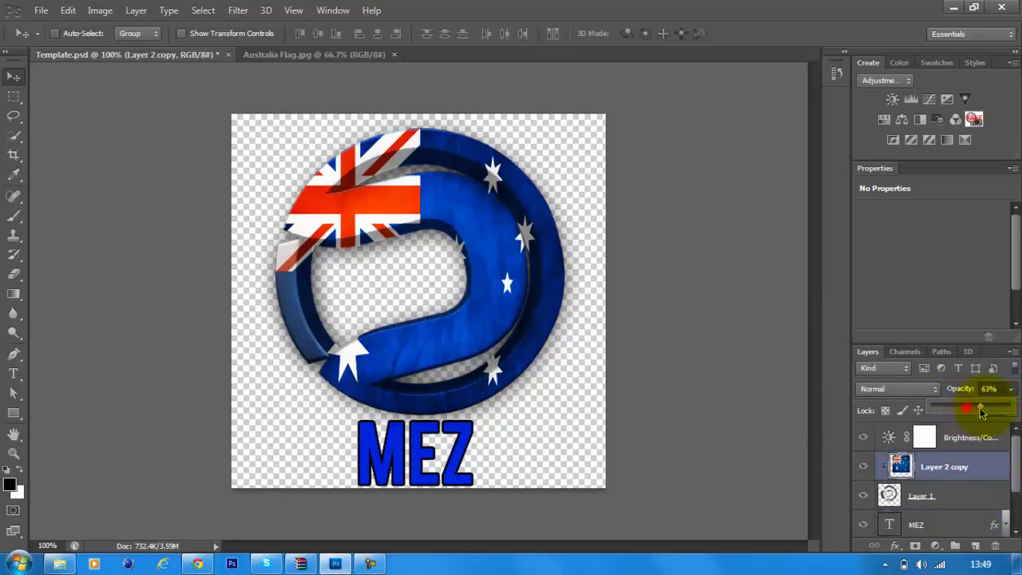
drag(981, 411, 1019, 407)
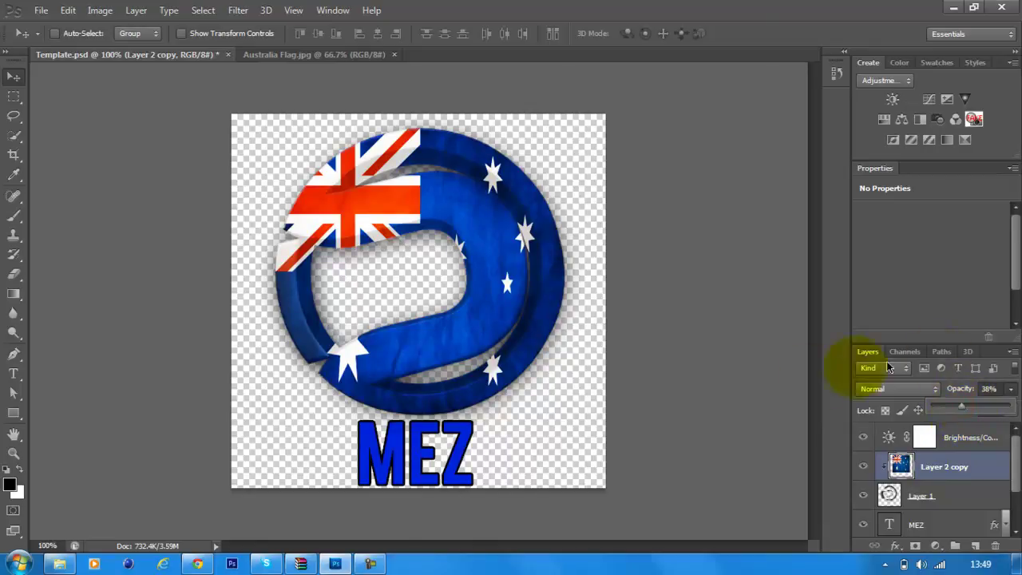
Restore the screen recorder window showing its Pause and Stop controls over Photoshop.
click(369, 565)
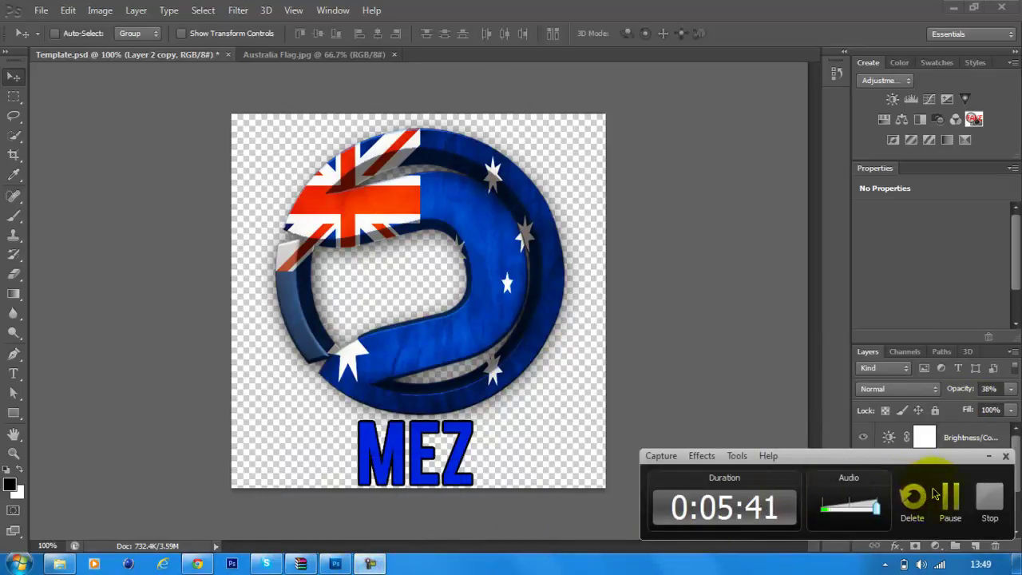